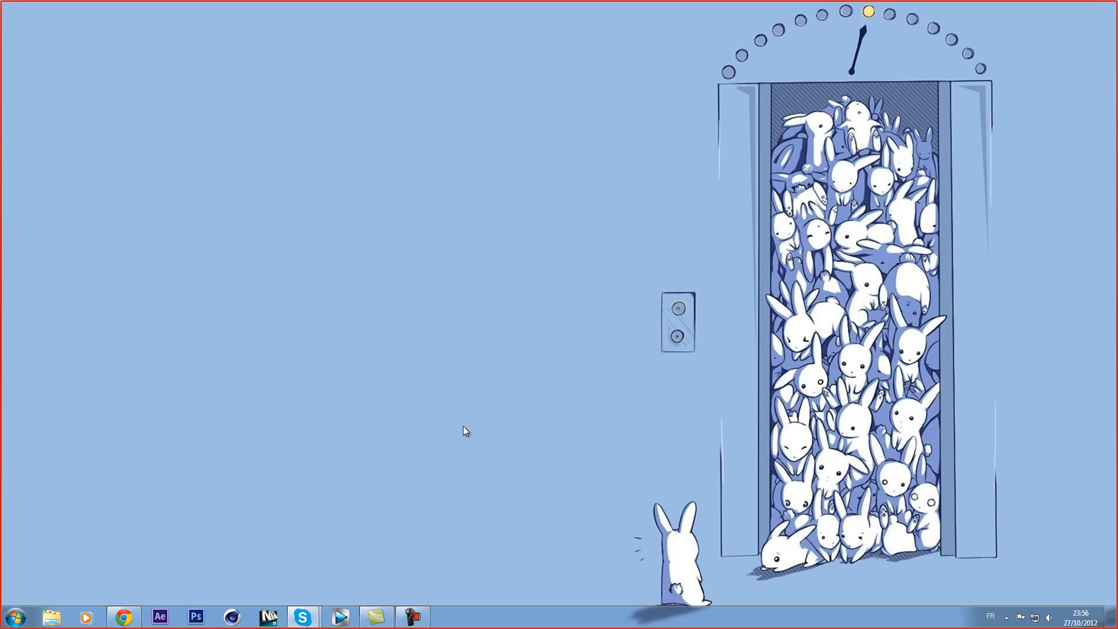
# Switch to Chrome and play the two open YouTube intro examples, the white metaball one and the blue glowing title one.
pyautogui.click(126, 618)
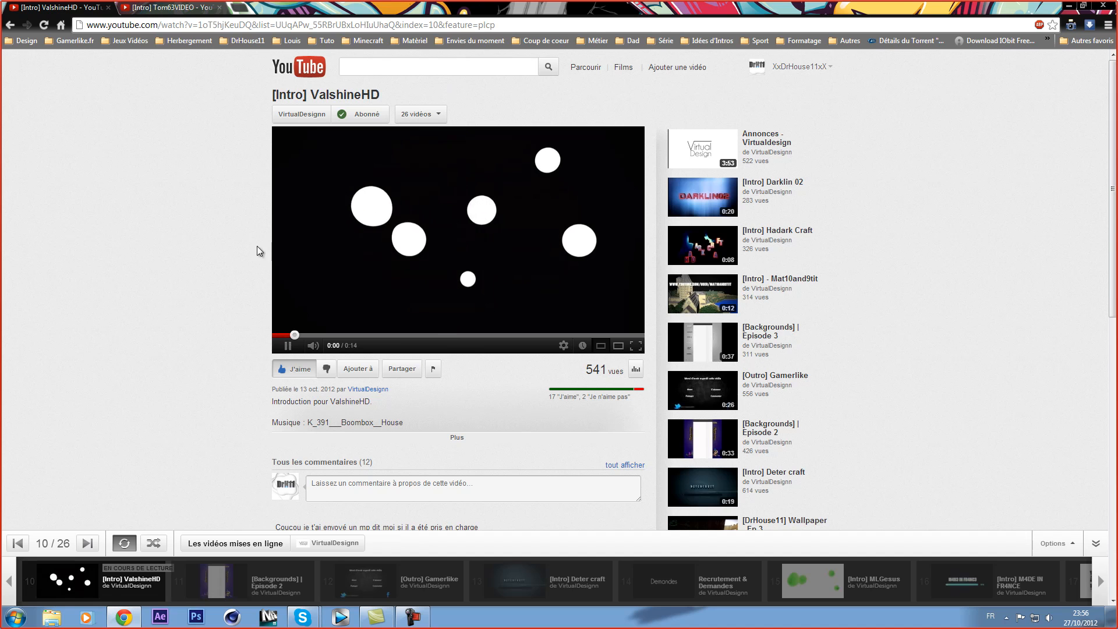
pyautogui.moveTo(336, 350)
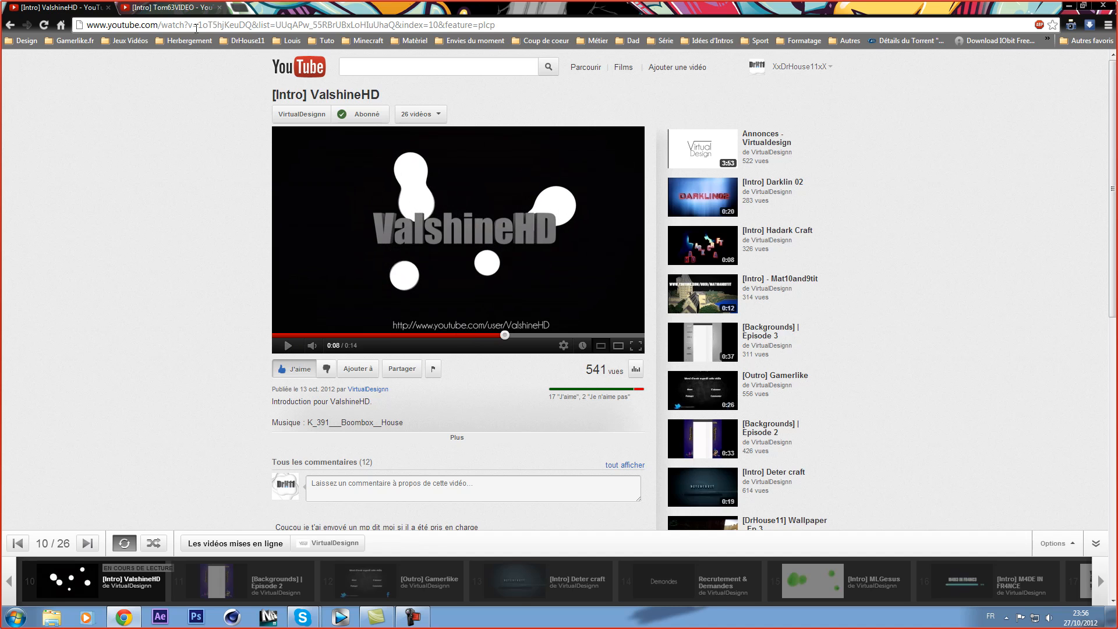
pyautogui.click(168, 8)
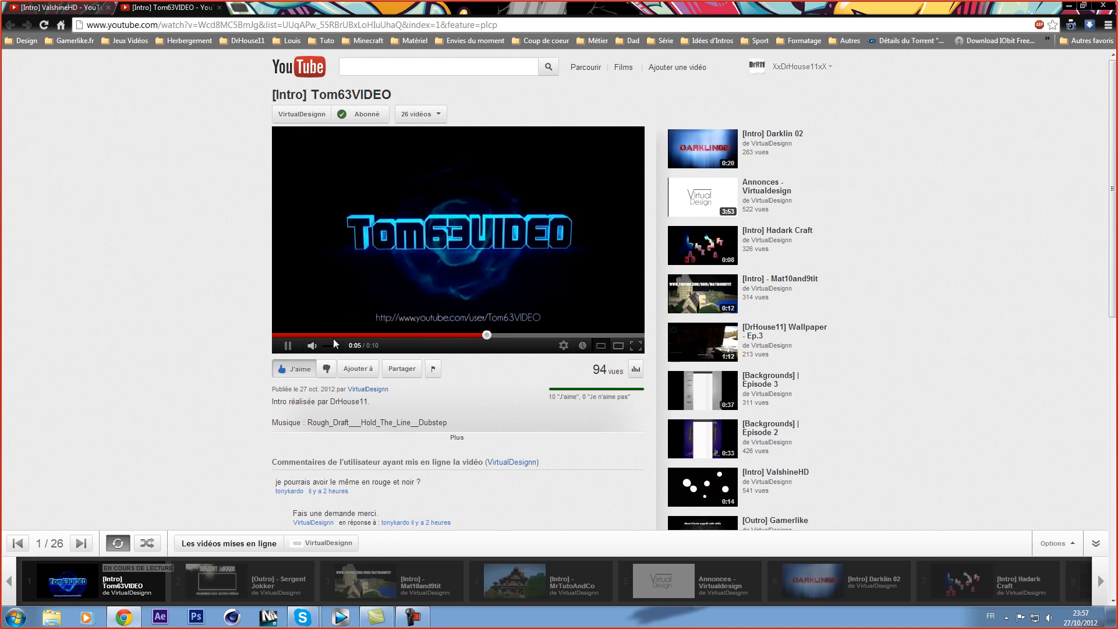
pyautogui.click(321, 336)
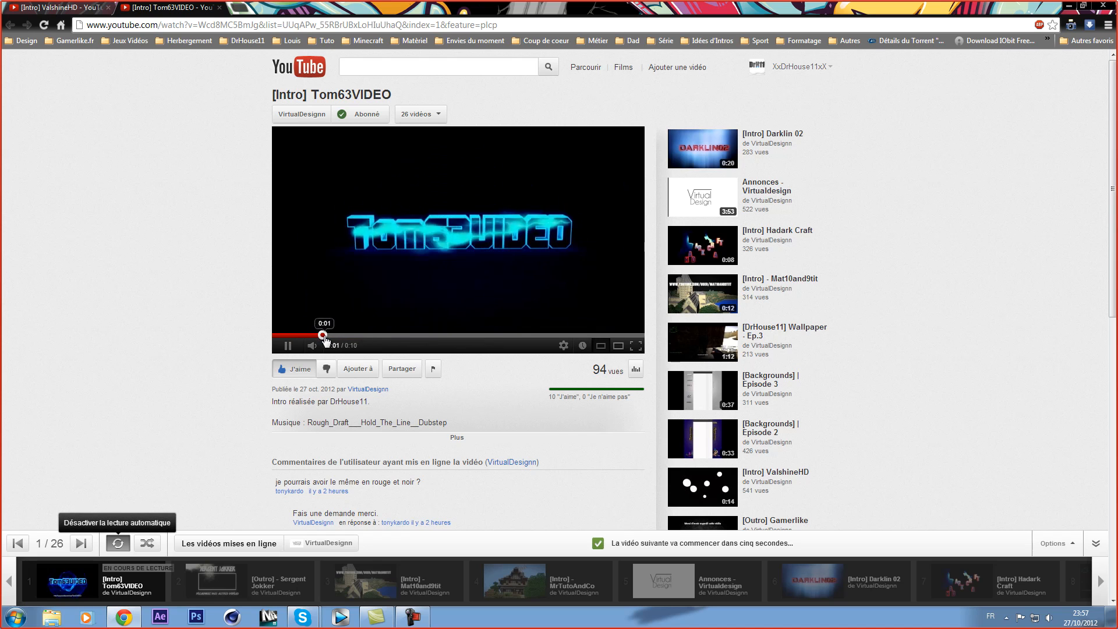
pyautogui.click(474, 249)
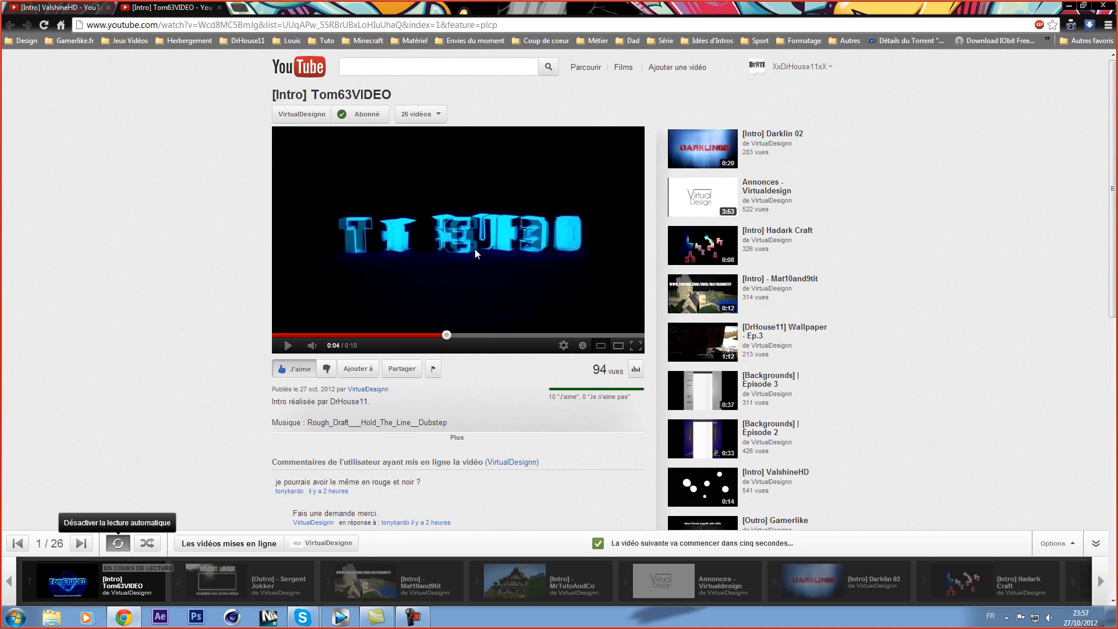
pyautogui.click(1108, 5)
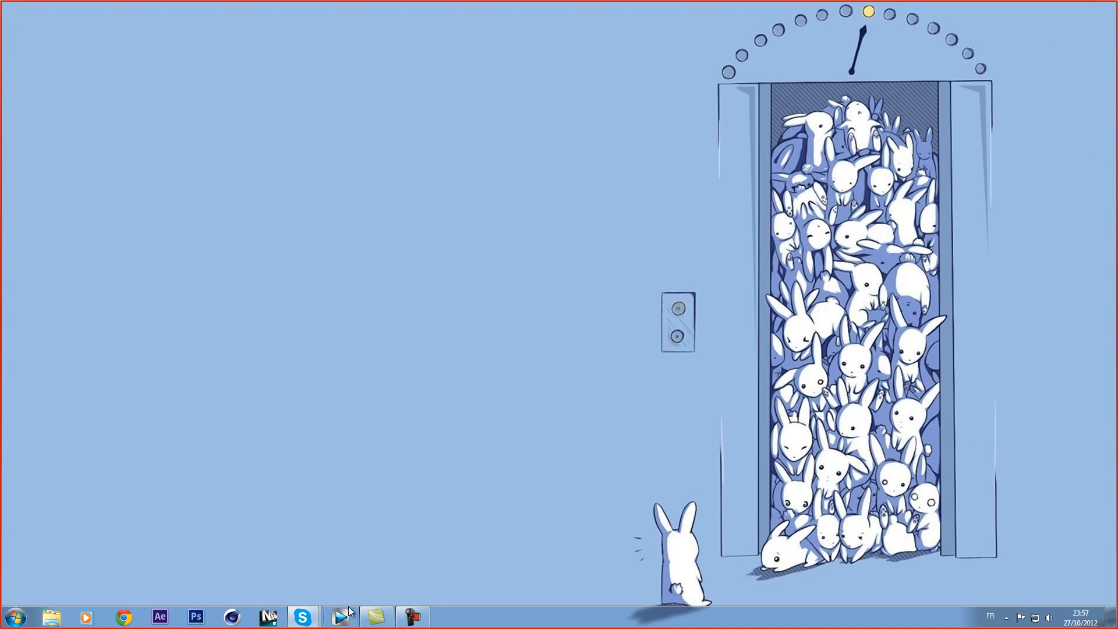
# Launch Cinema 4D, add a sphere to the empty scene and make three duplicates of it.
pyautogui.click(237, 621)
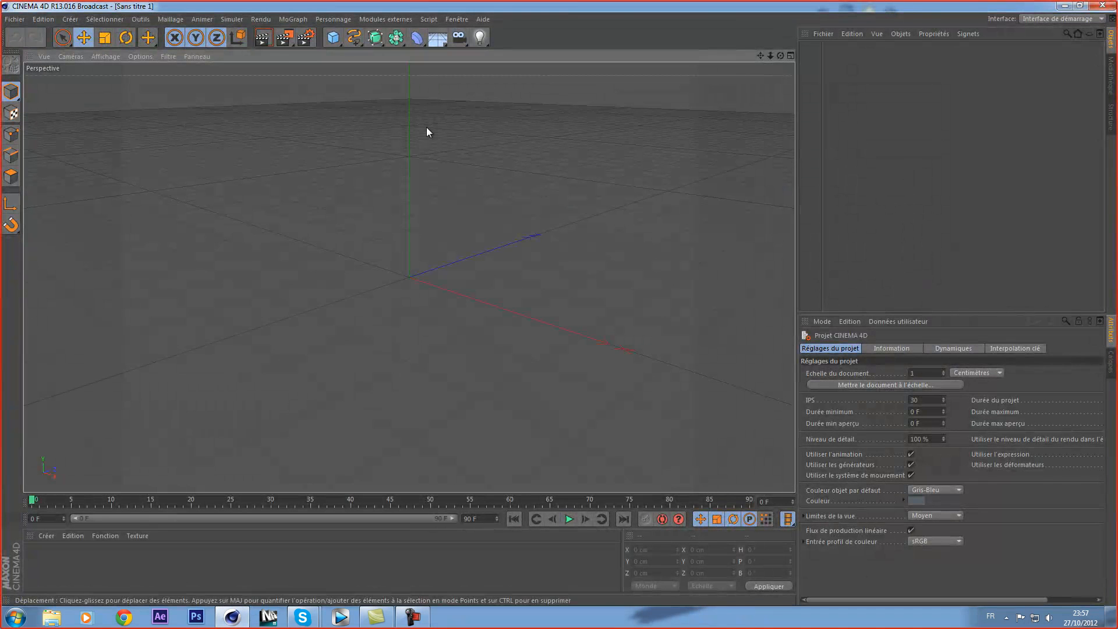
pyautogui.click(334, 36)
pyautogui.click(651, 75)
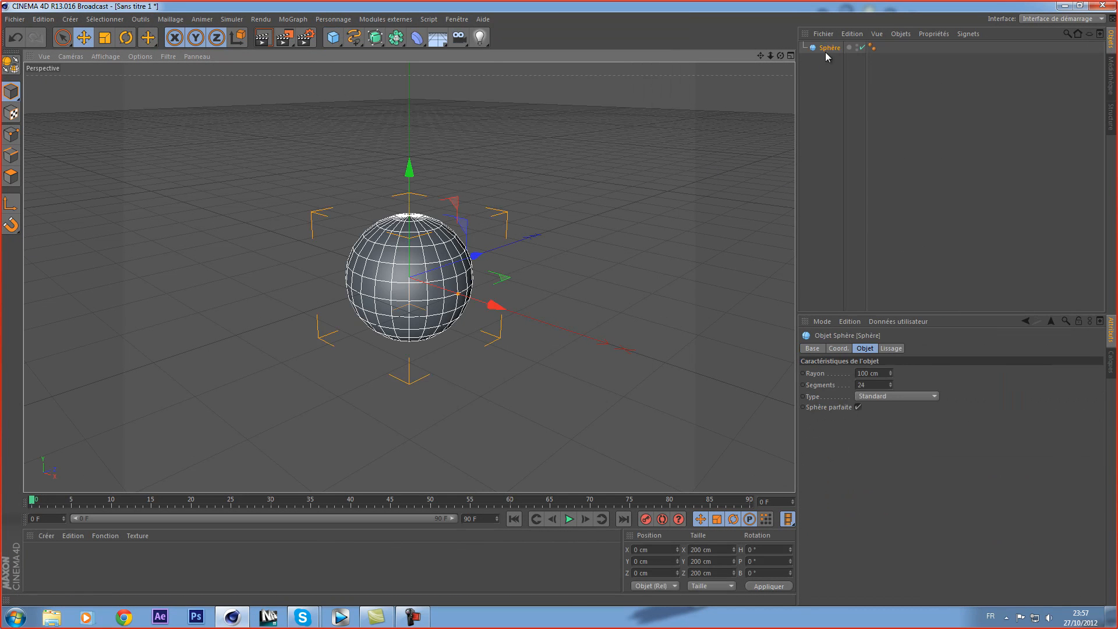
pyautogui.click(826, 75)
pyautogui.hotkey('ctrl', 'v')
pyautogui.hotkey('ctrl', 'v')
pyautogui.hotkey('ctrl', 'v')
# Move Sphère.3 to about 240 cm on X, view the scene from the front and shrink the sphere.
pyautogui.moveTo(474, 295); pyautogui.dragTo(618, 344)
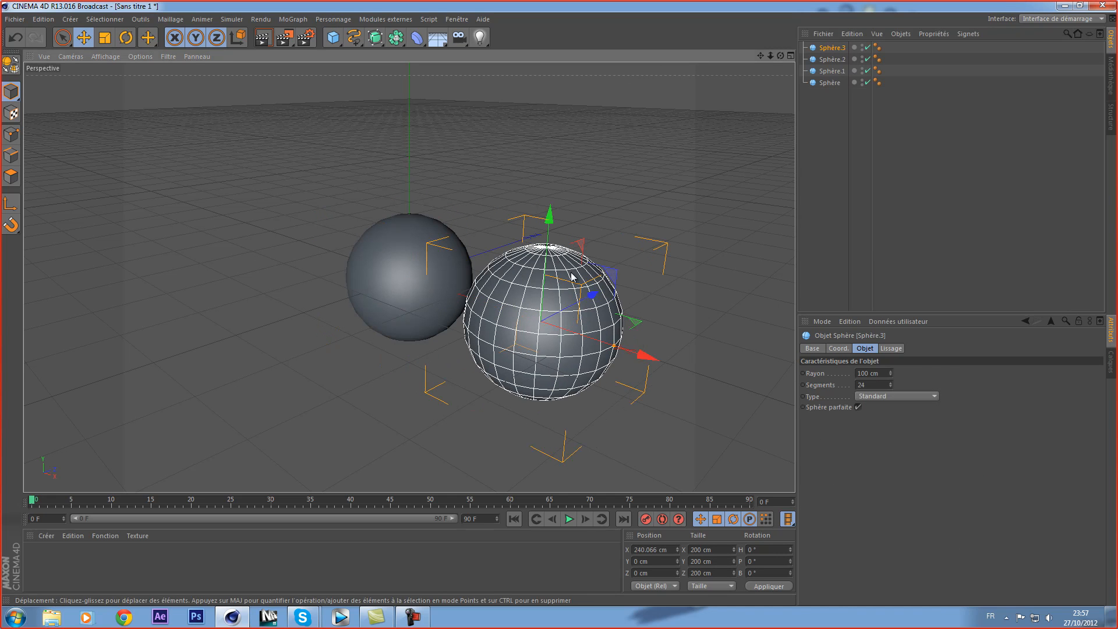
pyautogui.moveTo(780, 56); pyautogui.dragTo(776, 66)
pyautogui.moveTo(627, 277); pyautogui.dragTo(601, 278)
# Shrink Sphère.2 to a radius of about 60 cm and move it to about X -232 cm, Y 139 cm.
pyautogui.click(824, 60)
pyautogui.moveTo(473, 277); pyautogui.dragTo(322, 271)
pyautogui.moveTo(257, 189); pyautogui.dragTo(257, 80)
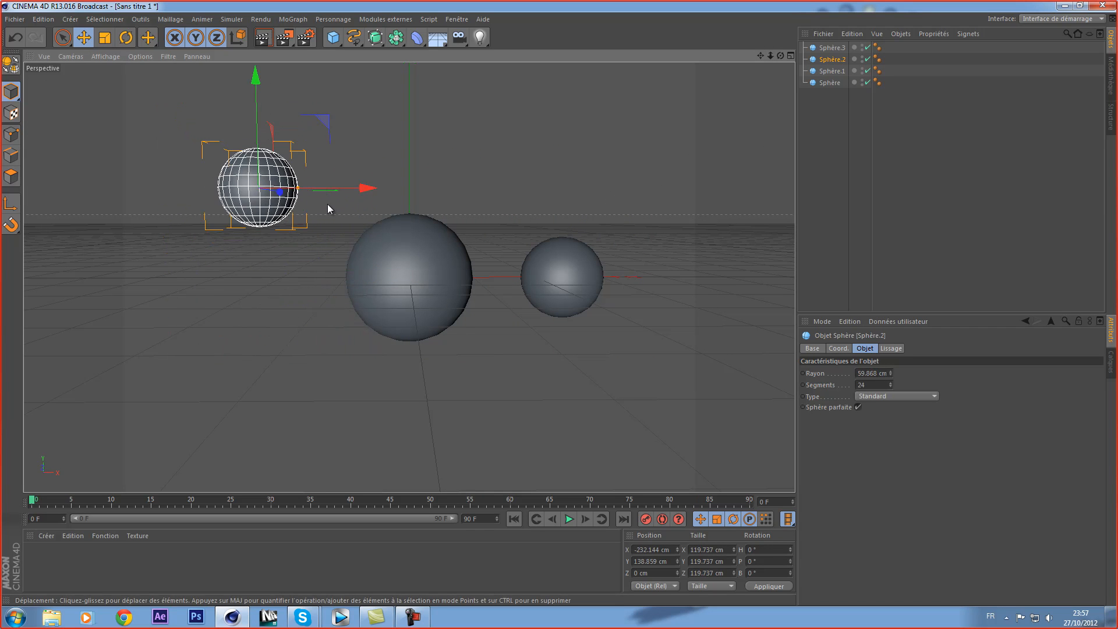
# Move the original Sphère to about X -332 cm, Y -239 cm and enlarge its radius to about 145 cm.
pyautogui.click(410, 245)
pyautogui.moveTo(410, 198); pyautogui.dragTo(407, 356)
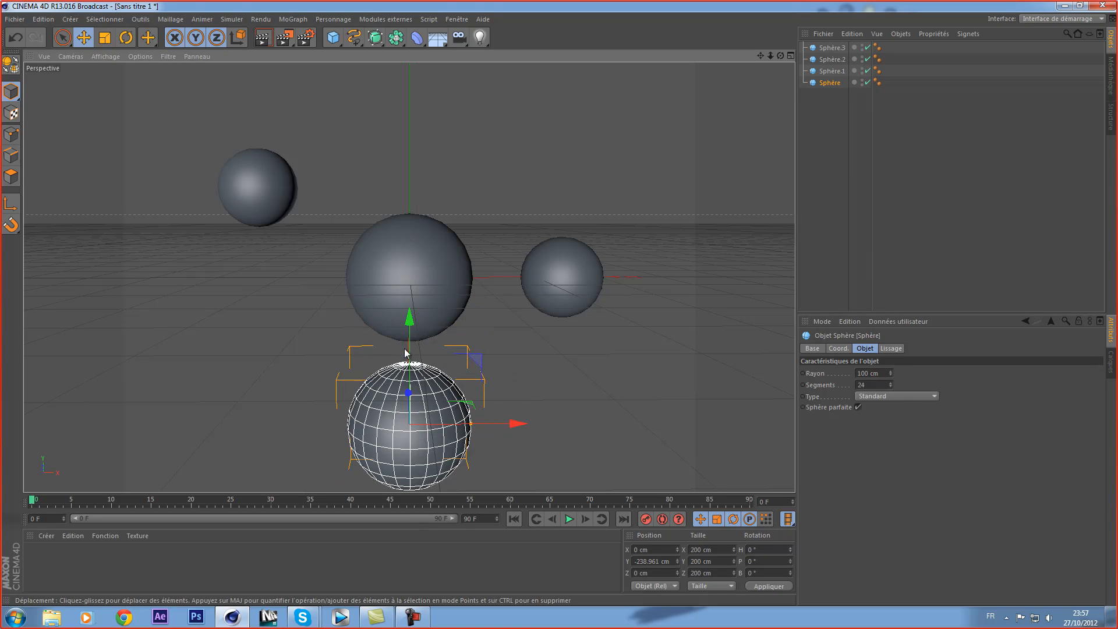
pyautogui.moveTo(468, 427); pyautogui.dragTo(308, 414)
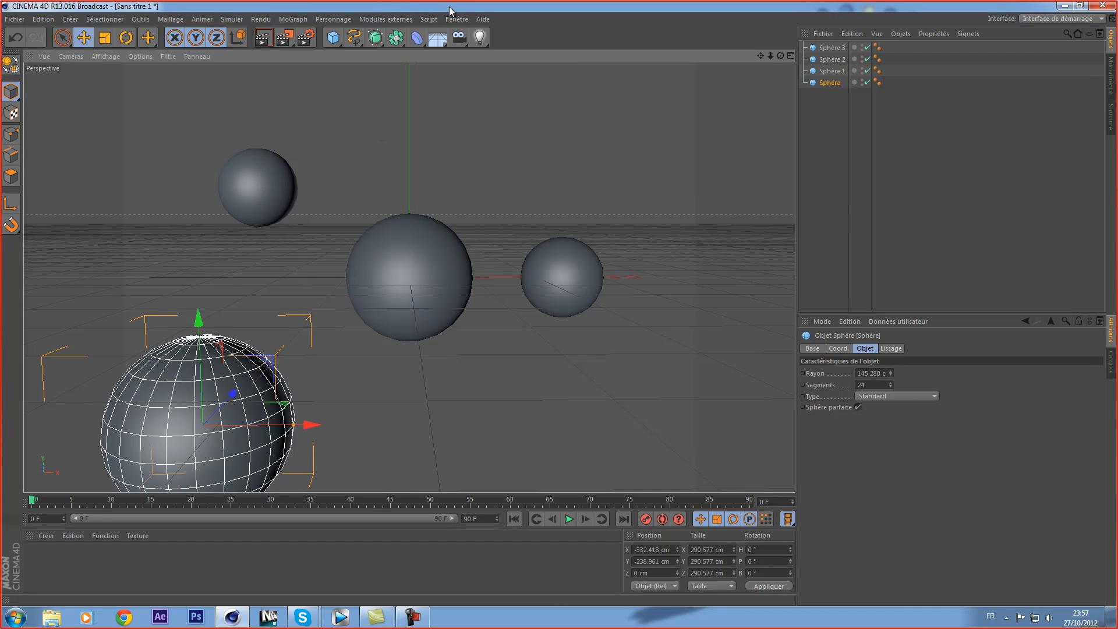
# Add a Metaball object and nest all four spheres under it.
pyautogui.click(375, 38)
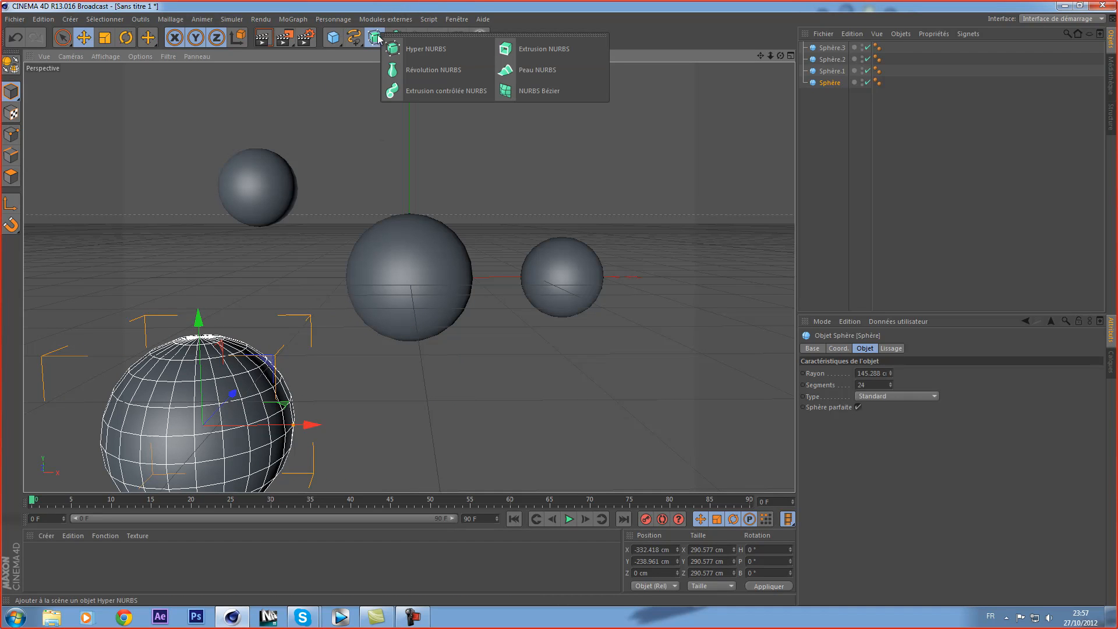
pyautogui.click(395, 39)
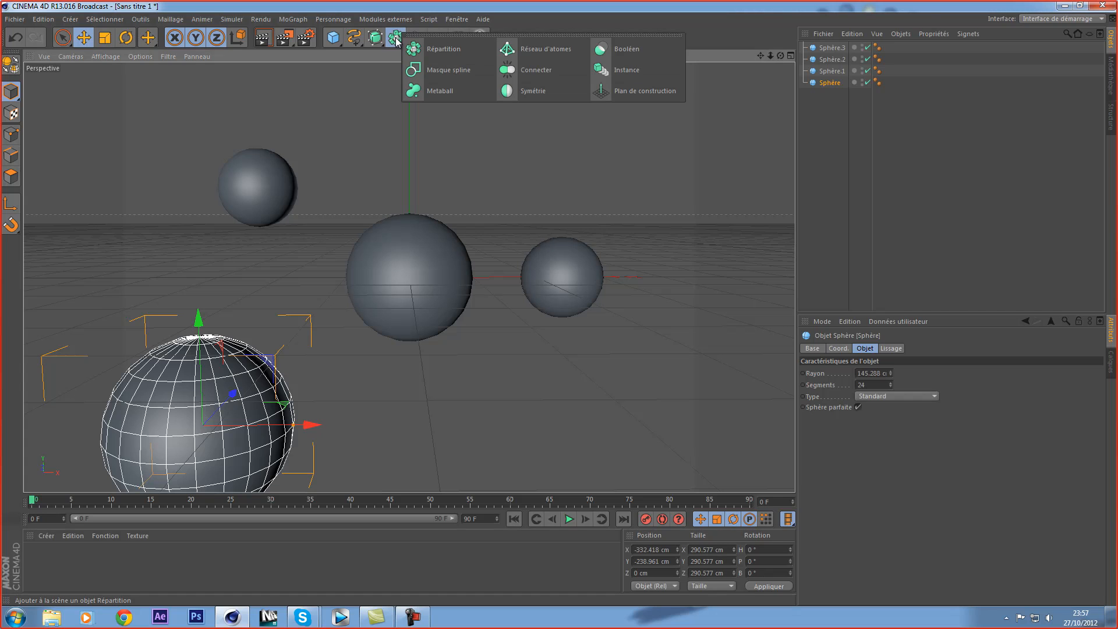
pyautogui.click(436, 92)
pyautogui.moveTo(816, 144); pyautogui.dragTo(834, 42)
pyautogui.click(842, 108)
pyautogui.click(835, 60)
pyautogui.keyDown('shift'); pyautogui.click(833, 94); pyautogui.keyUp('shift')
pyautogui.moveTo(834, 94); pyautogui.dragTo(831, 46)
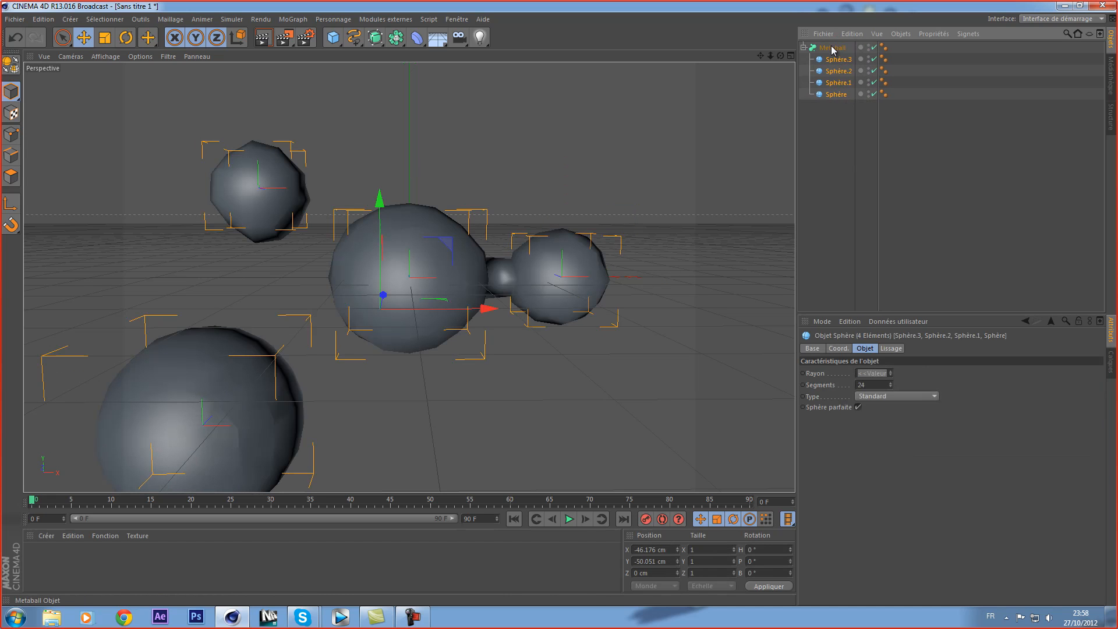
# Set the Metaball's view subdivision to 5 cm and its render subdivision to 1 cm.
pyautogui.click(805, 49)
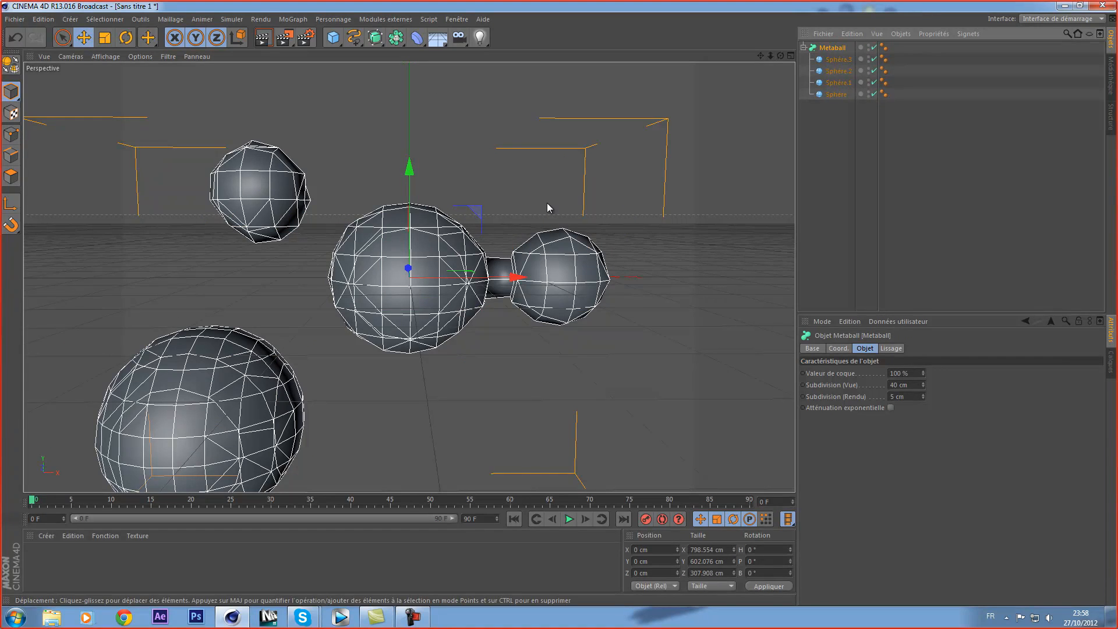
pyautogui.click(922, 394)
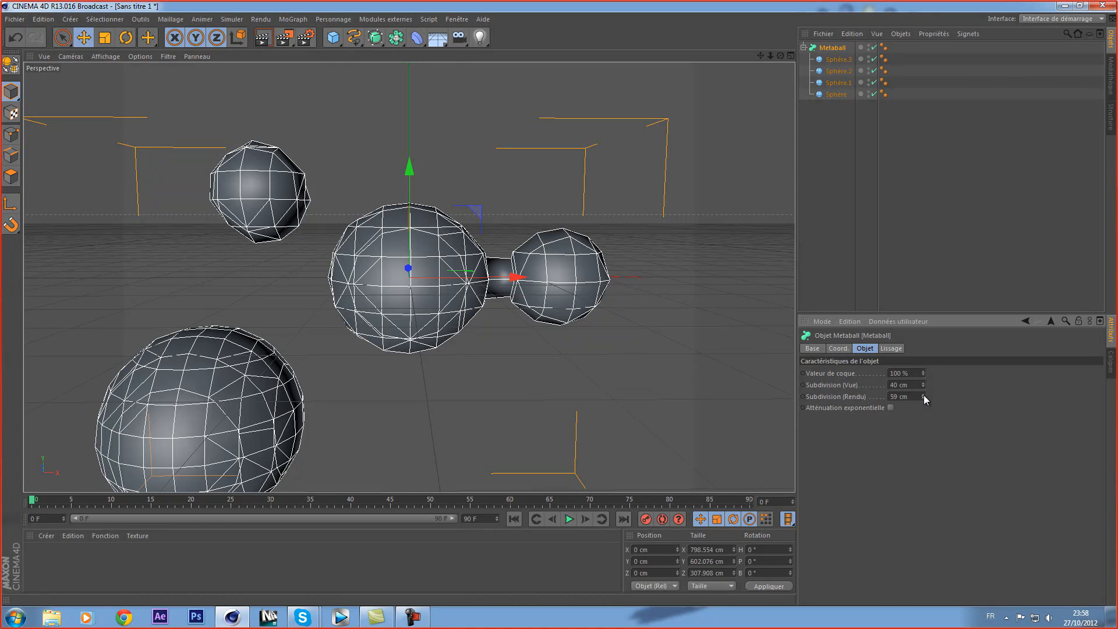
pyautogui.moveTo(923, 385); pyautogui.dragTo(923, 387)
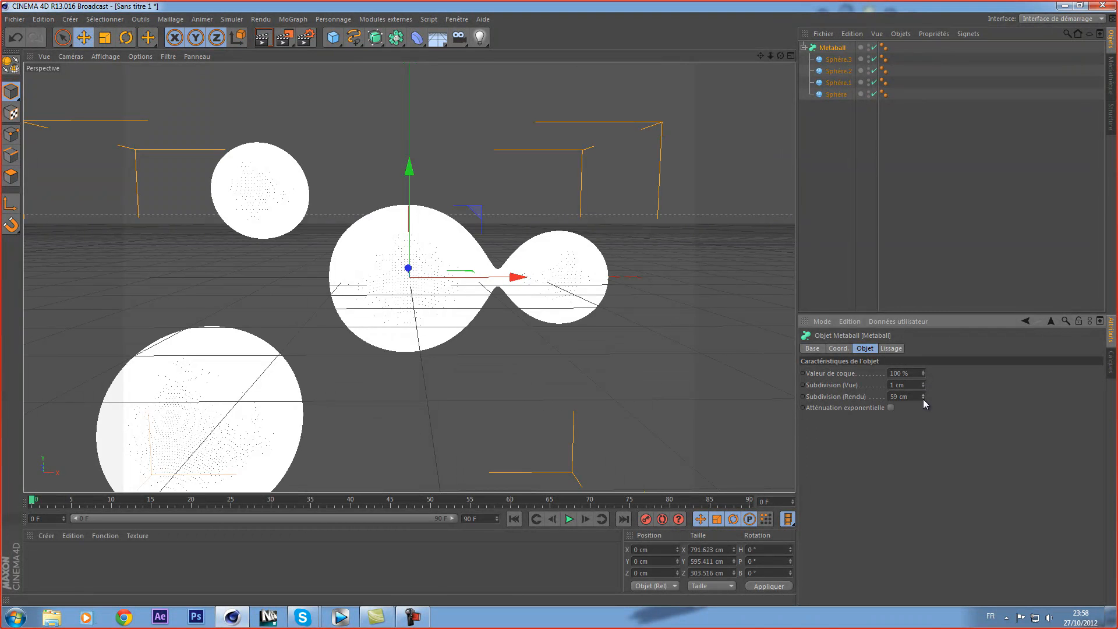
pyautogui.click(923, 399)
pyautogui.click(923, 382)
pyautogui.click(923, 383)
pyautogui.click(923, 383)
pyautogui.moveTo(922, 398); pyautogui.dragTo(923, 397)
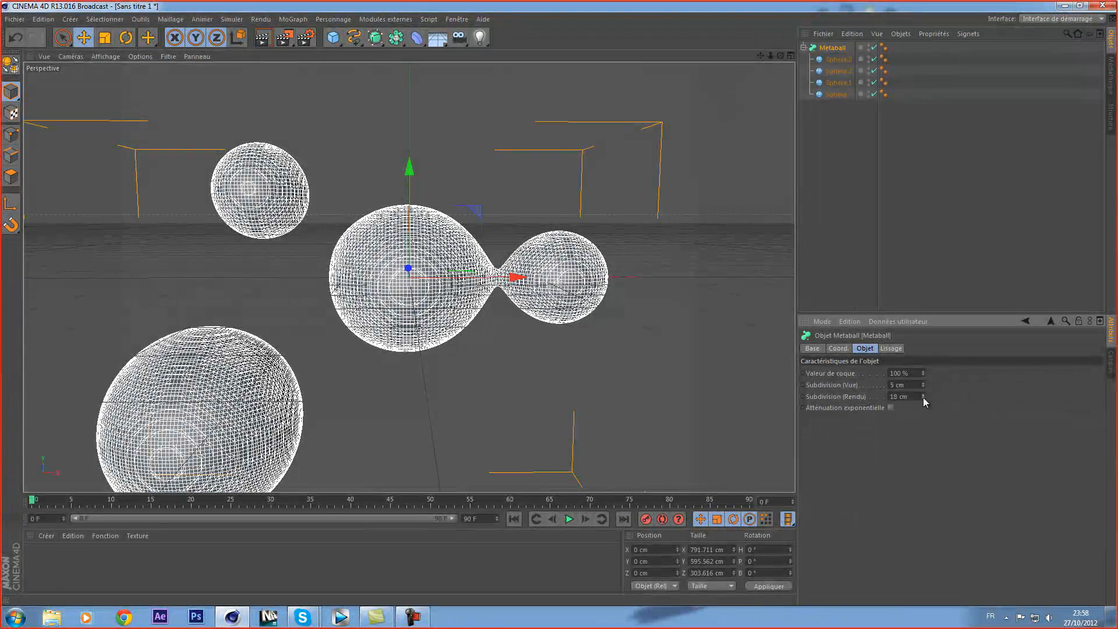
pyautogui.moveTo(923, 397); pyautogui.dragTo(923, 398)
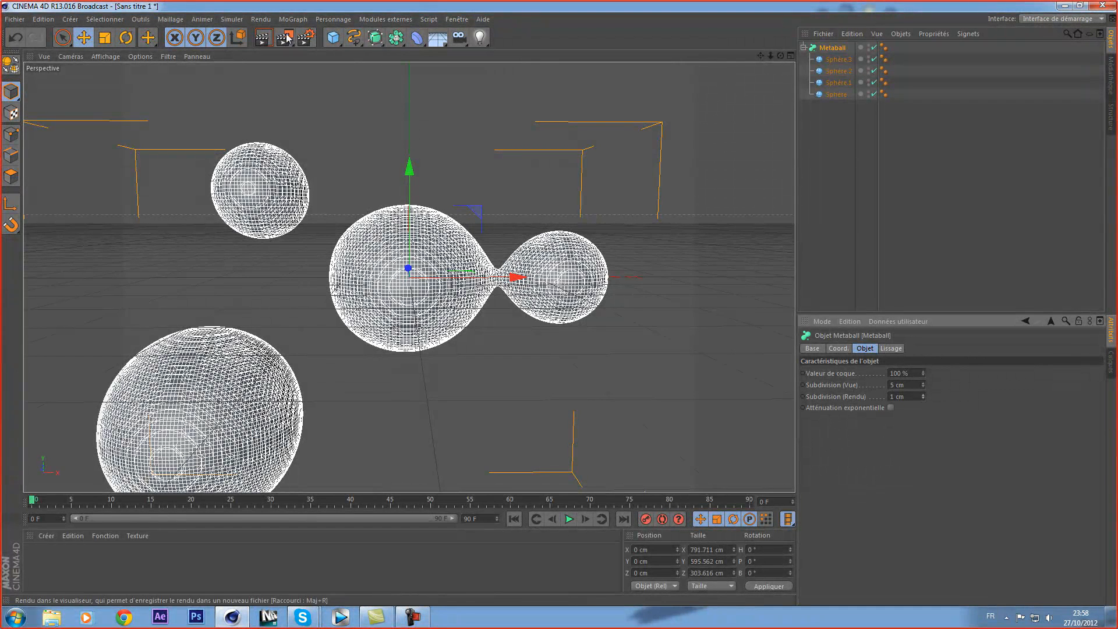
# Add a plane to the scene and tilt it to a pitch of about 45°.
pyautogui.click(335, 45)
pyautogui.click(476, 68)
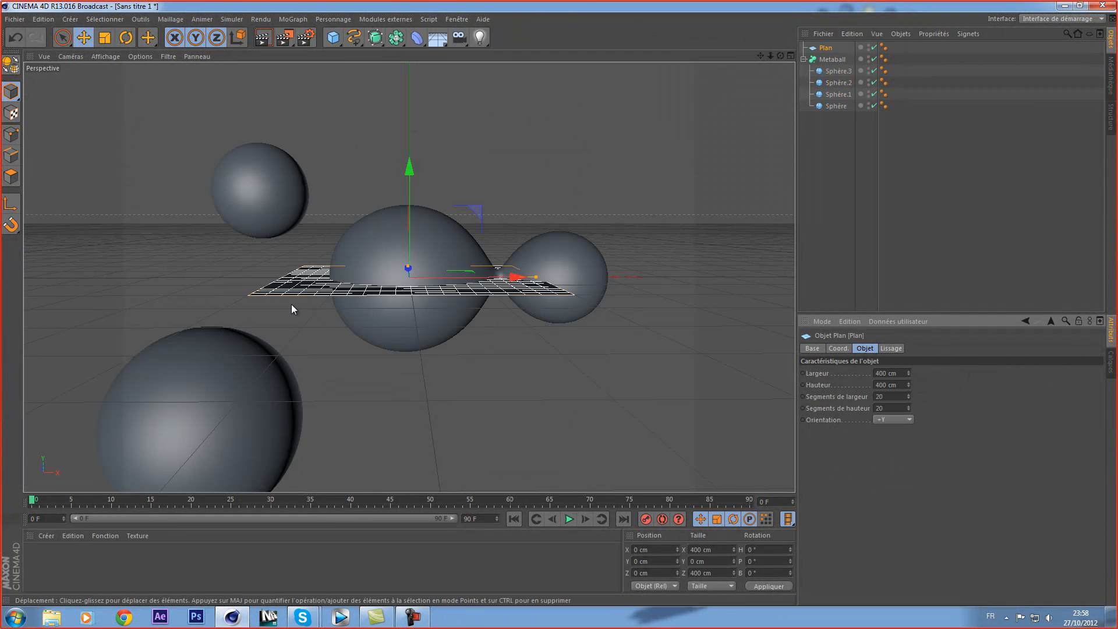
pyautogui.click(128, 41)
pyautogui.moveTo(410, 237); pyautogui.dragTo(419, 303)
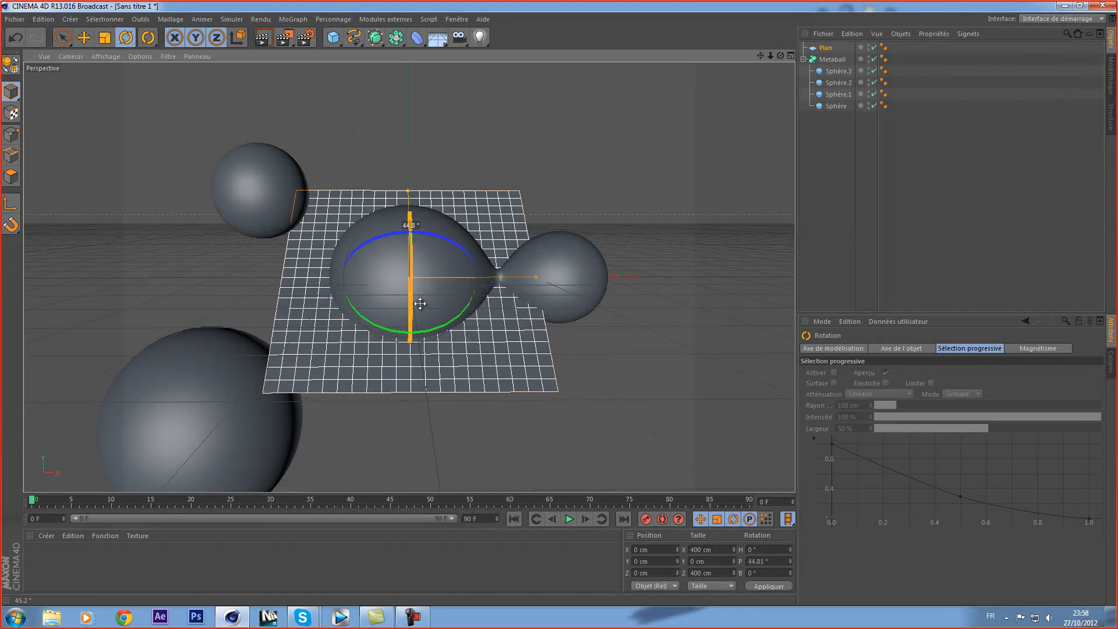
# Create a new material with white Luminescence enabled and apply it to the plane.
pyautogui.click(51, 536)
pyautogui.click(83, 435)
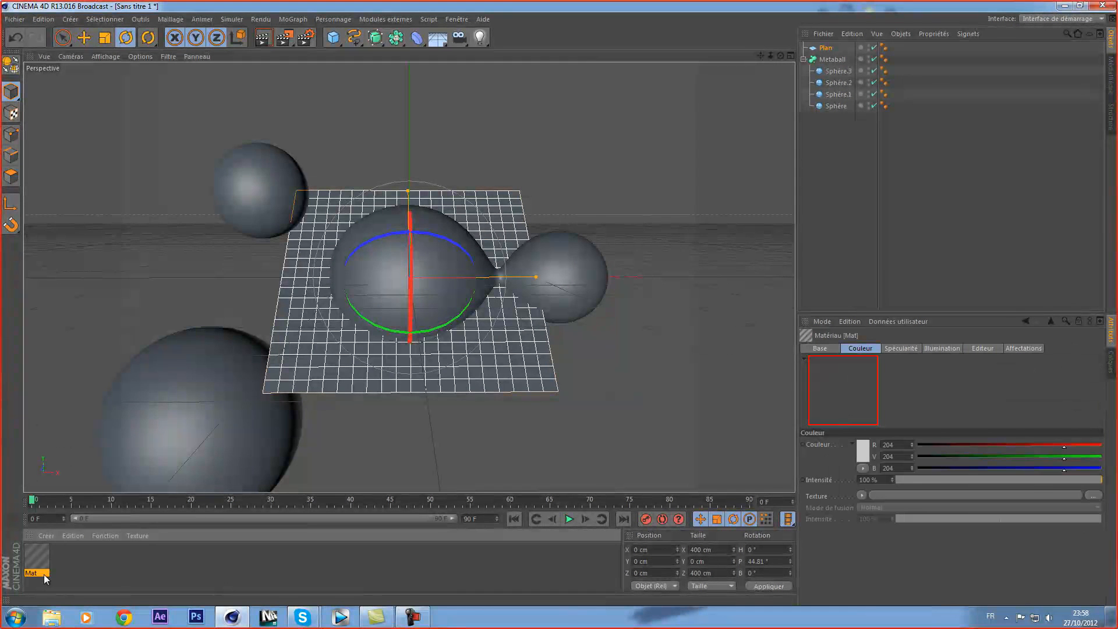
pyautogui.doubleClick(45, 564)
pyautogui.click(247, 240)
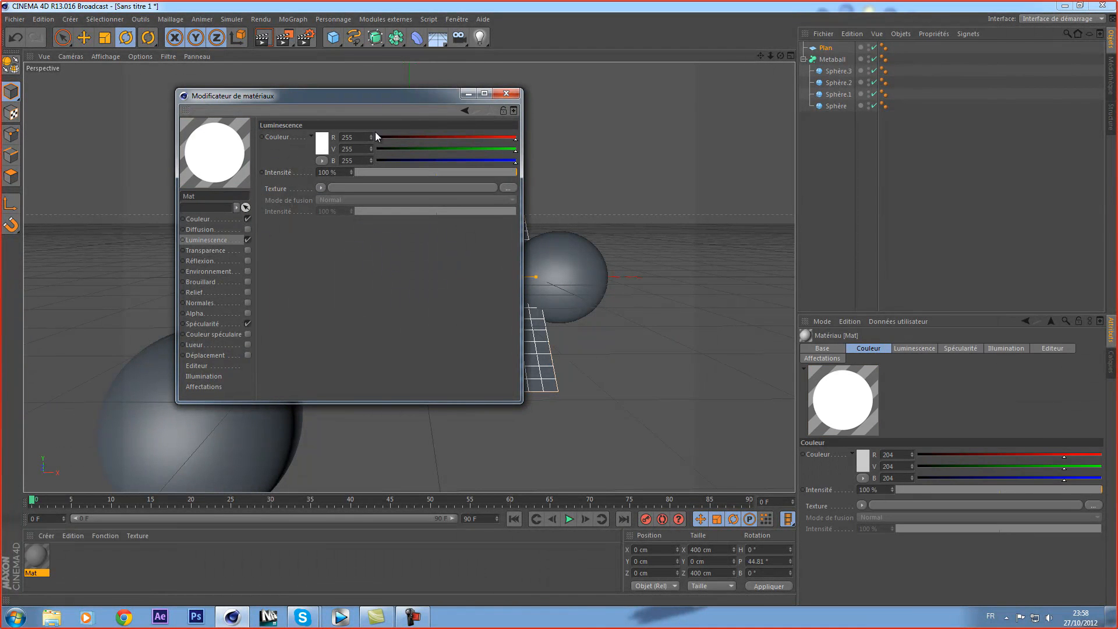
pyautogui.click(506, 93)
pyautogui.moveTo(148, 444); pyautogui.dragTo(320, 327)
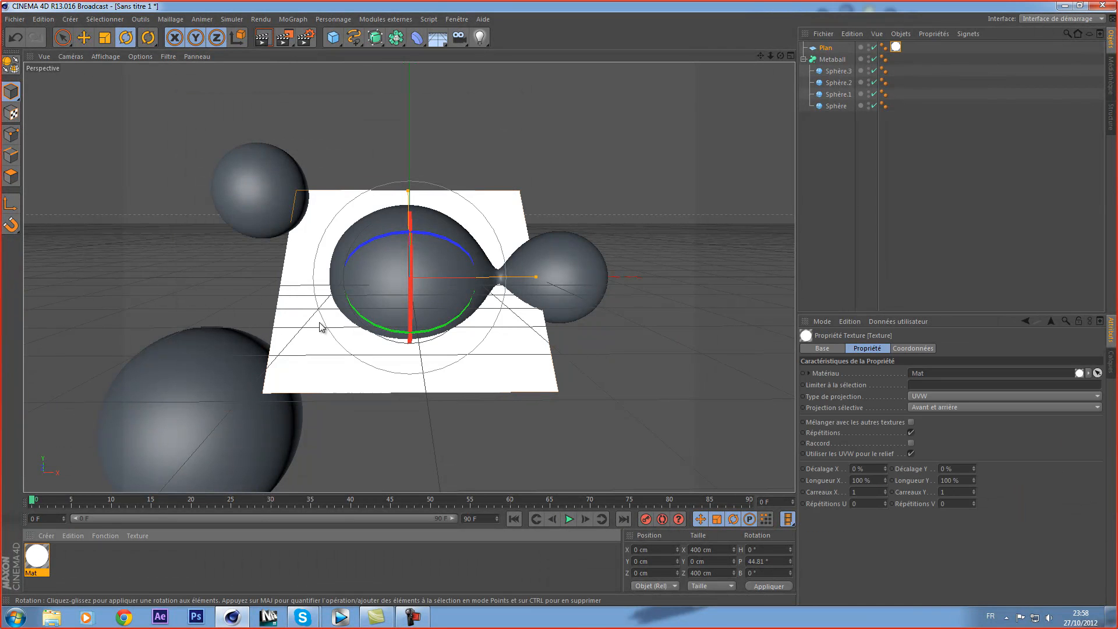
# Move the luminous plane to about Y 325 cm, Z -323 cm and render the view.
pyautogui.click(84, 37)
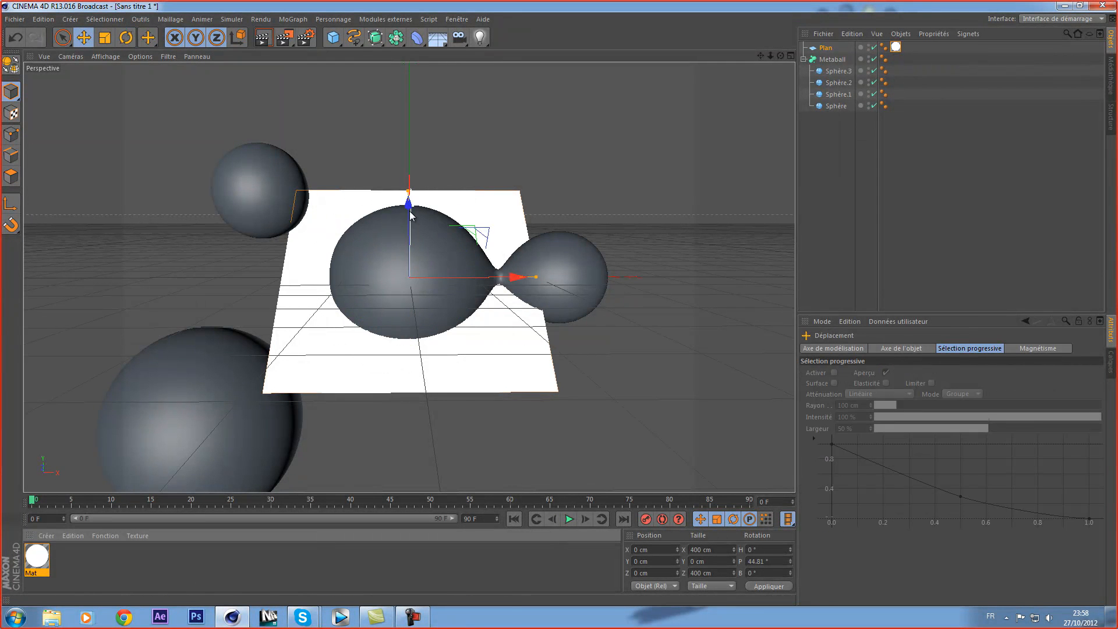
pyautogui.moveTo(412, 200); pyautogui.dragTo(413, 6)
pyautogui.moveTo(578, 287); pyautogui.dragTo(560, 302)
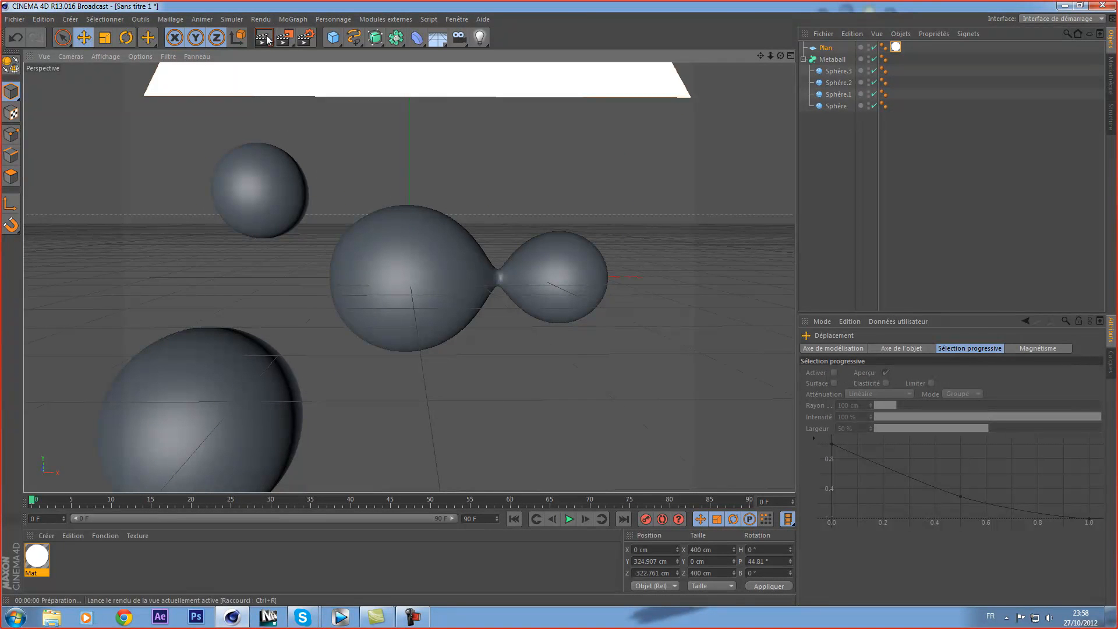
pyautogui.click(265, 37)
# Add the Illumination globale effect to the render settings and render the view again.
pyautogui.click(306, 37)
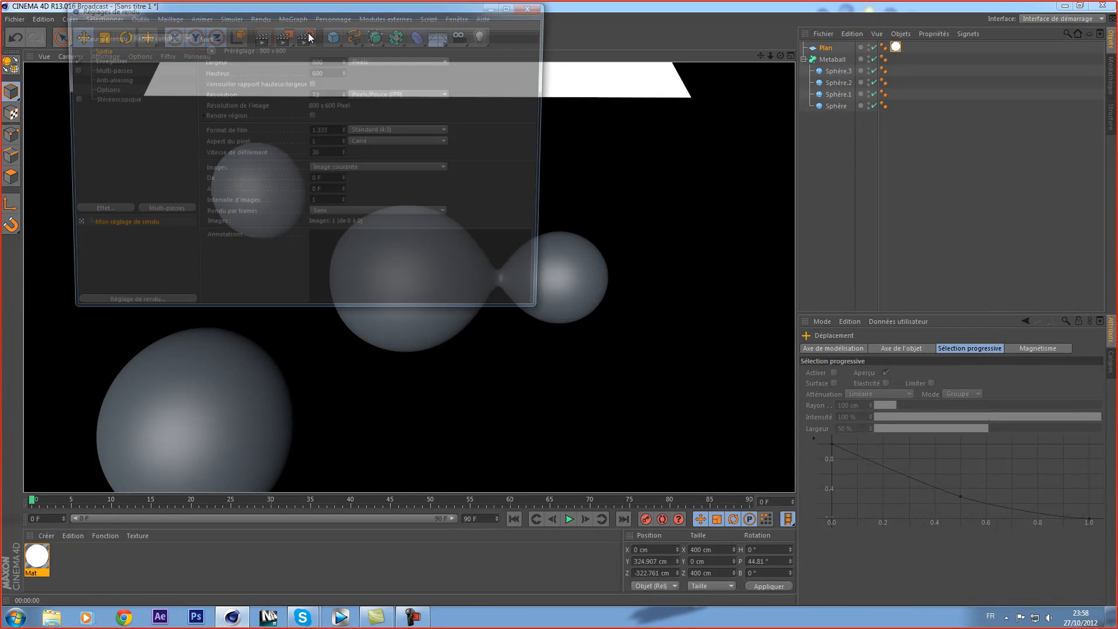
pyautogui.click(100, 211)
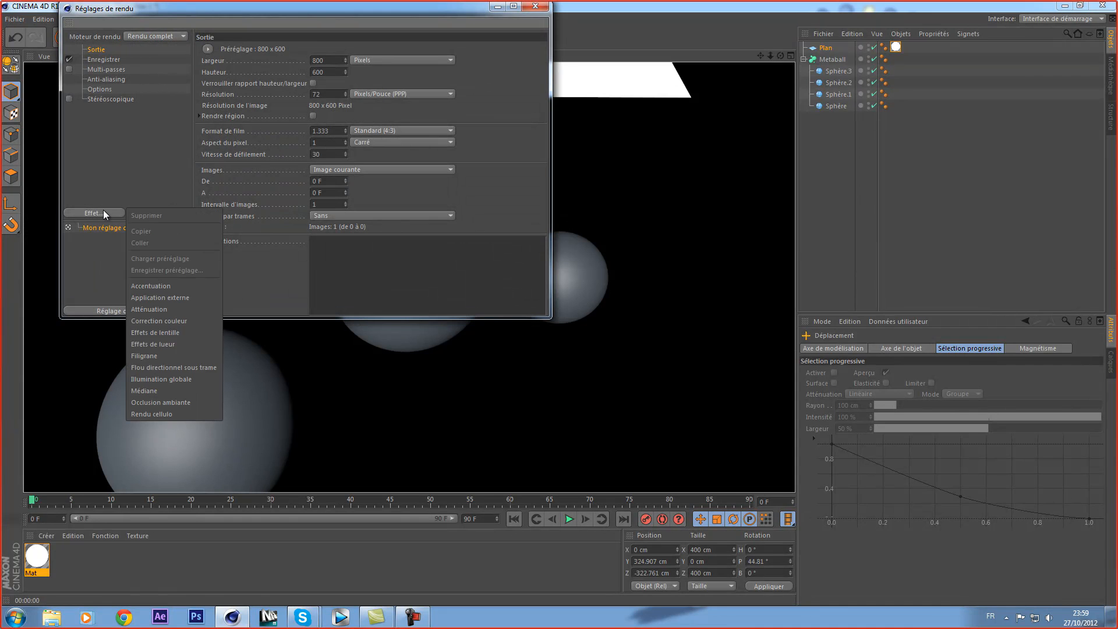
pyautogui.click(167, 379)
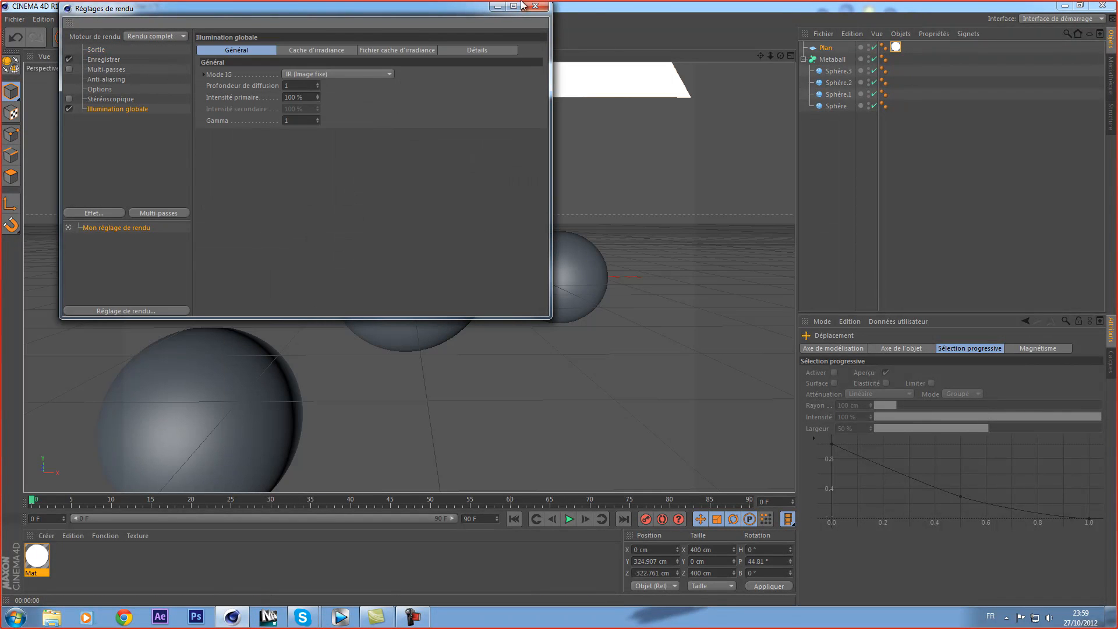
pyautogui.click(535, 7)
pyautogui.click(265, 38)
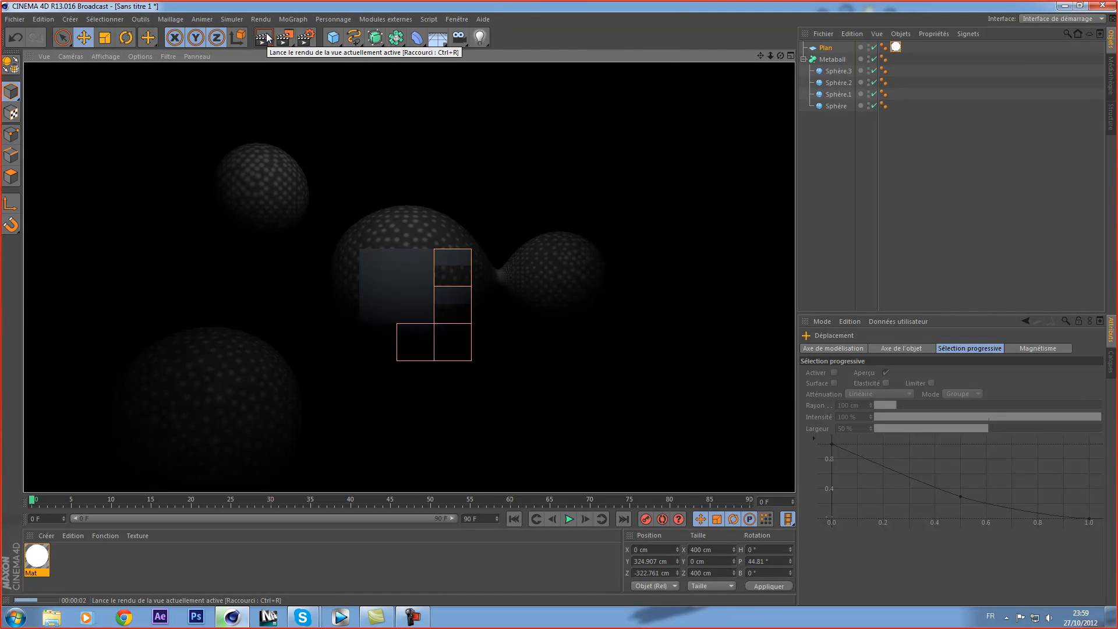
# Stop the test render and delete the luminous plane.
pyautogui.click(459, 243)
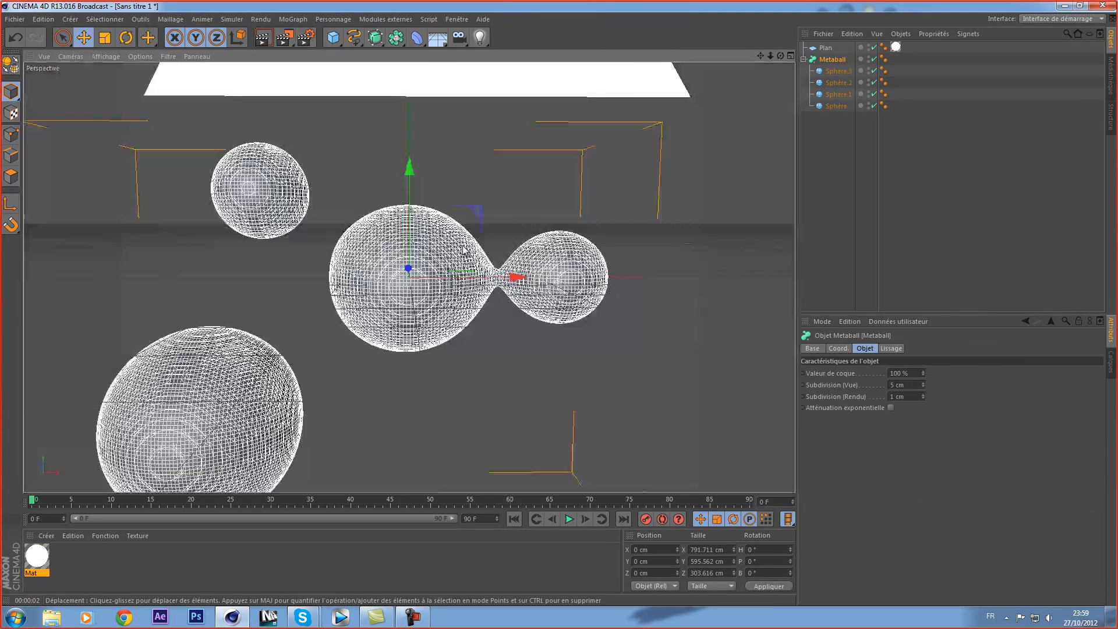
pyautogui.click(519, 83)
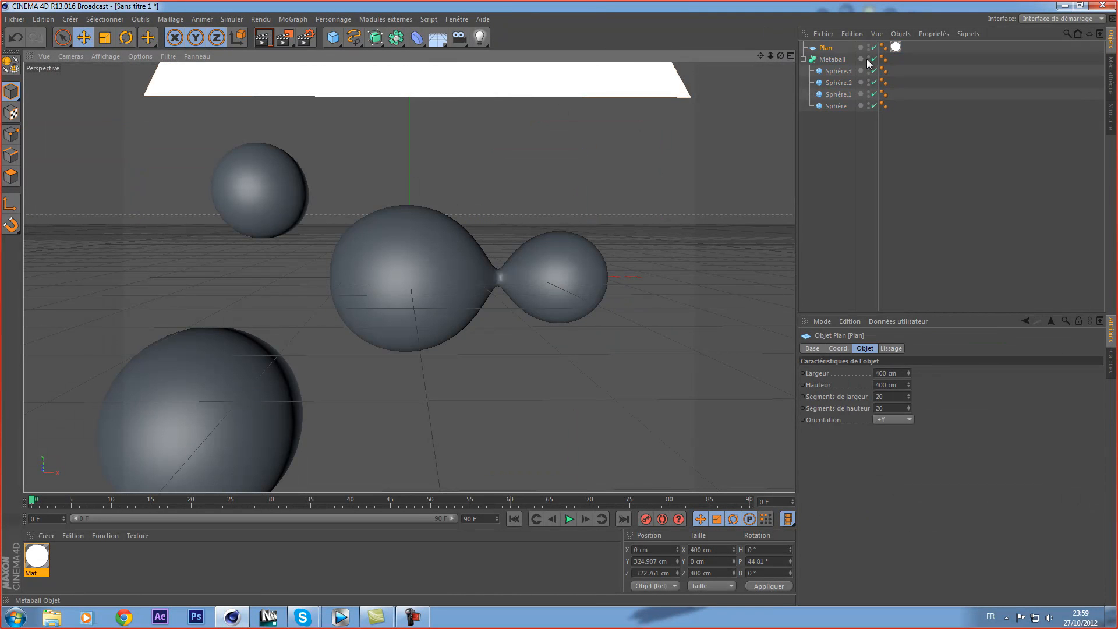
pyautogui.press('Delete')
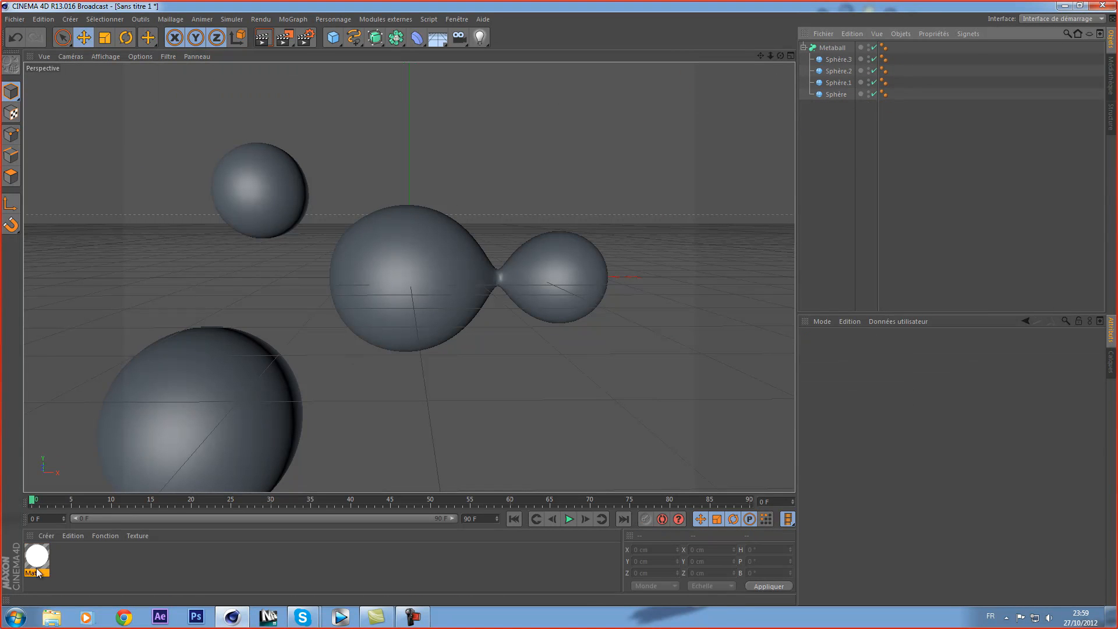
# Apply the white luminous material to all four spheres, removing the duplicate material tag from Sphère.1.
pyautogui.moveTo(35, 560); pyautogui.dragTo(38, 557)
pyautogui.moveTo(843, 64); pyautogui.dragTo(899, 84)
pyautogui.click(909, 82)
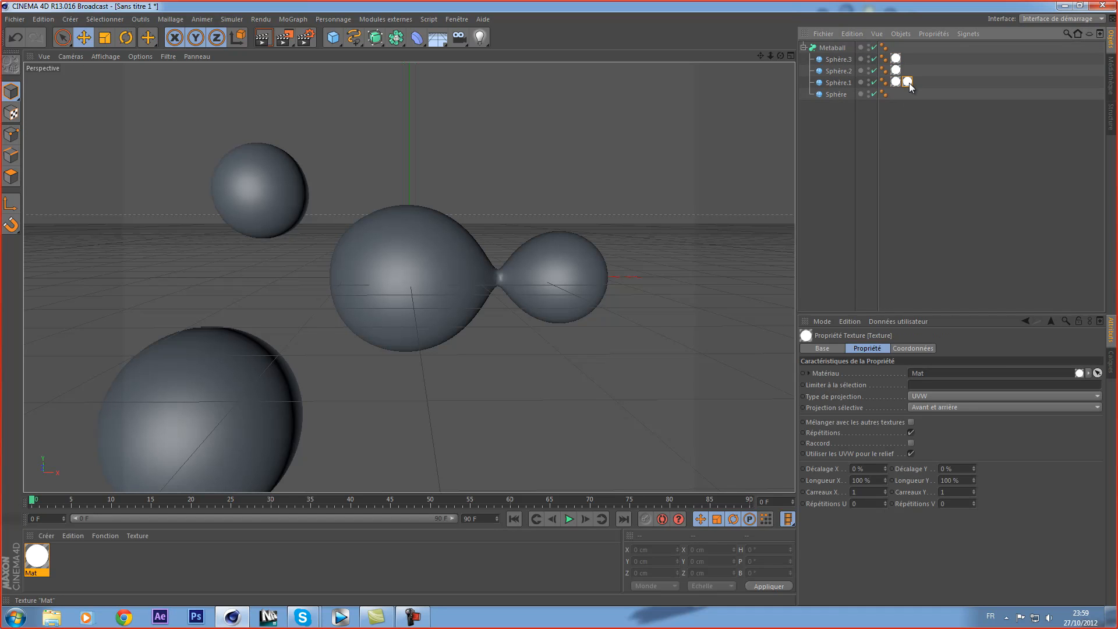
pyautogui.press('Delete')
pyautogui.doubleClick(896, 82)
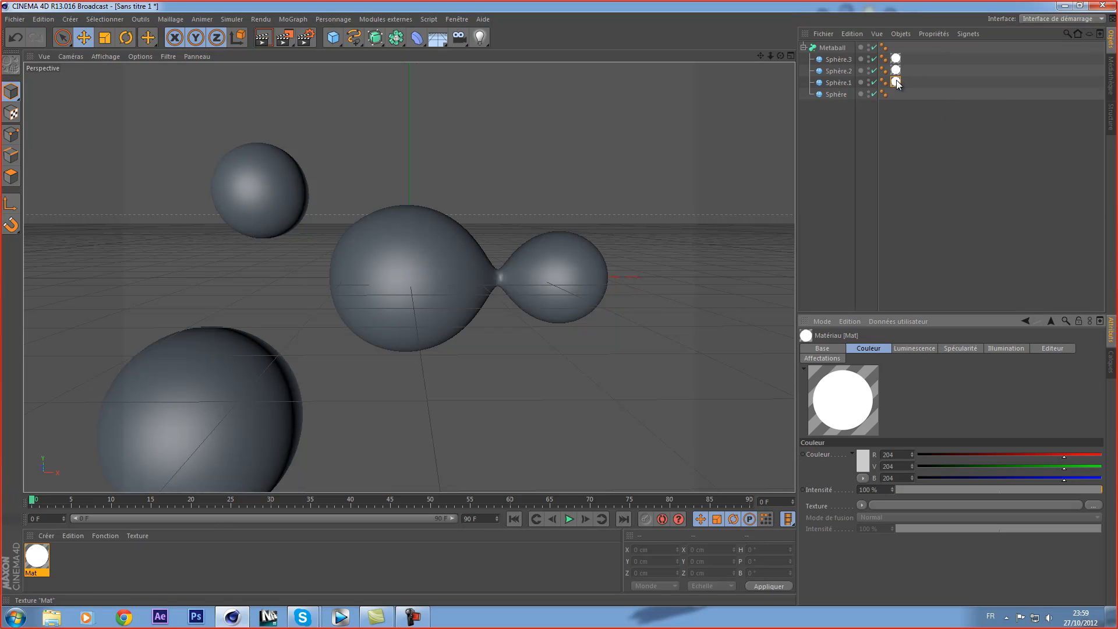
pyautogui.moveTo(896, 82); pyautogui.dragTo(902, 97)
pyautogui.moveTo(770, 55); pyautogui.dragTo(558, 303)
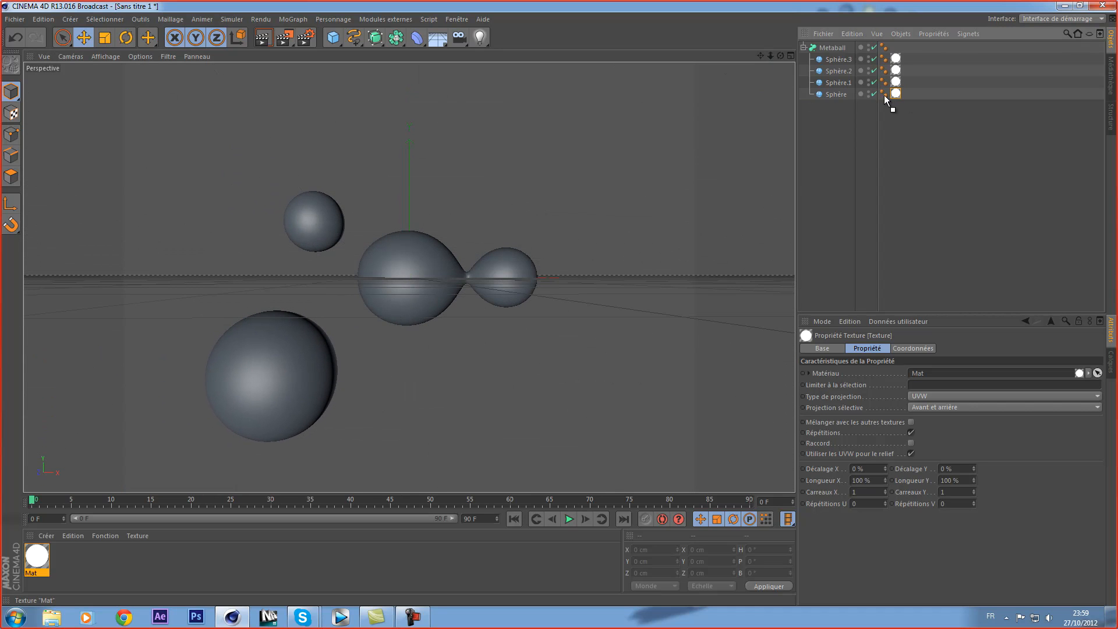
# Place the material tag ahead of the smoothing tag on all four spheres and render the view.
pyautogui.moveTo(882, 95); pyautogui.dragTo(908, 63)
pyautogui.click(886, 71)
pyautogui.click(267, 39)
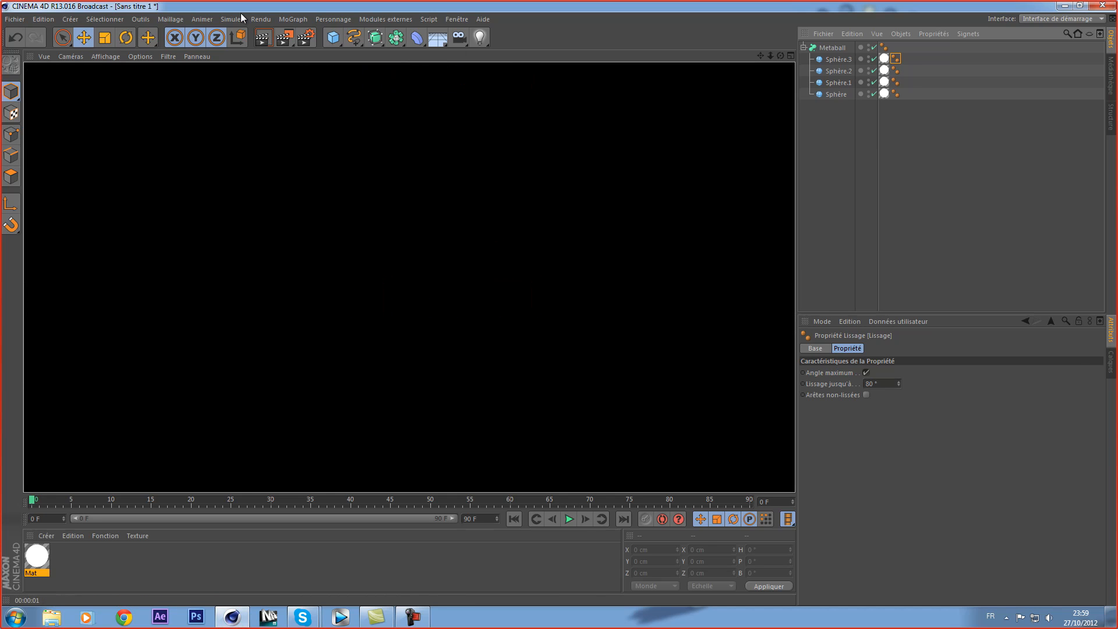
# Apply the white luminous material to the parent Metaball object and render the view.
pyautogui.click(884, 59)
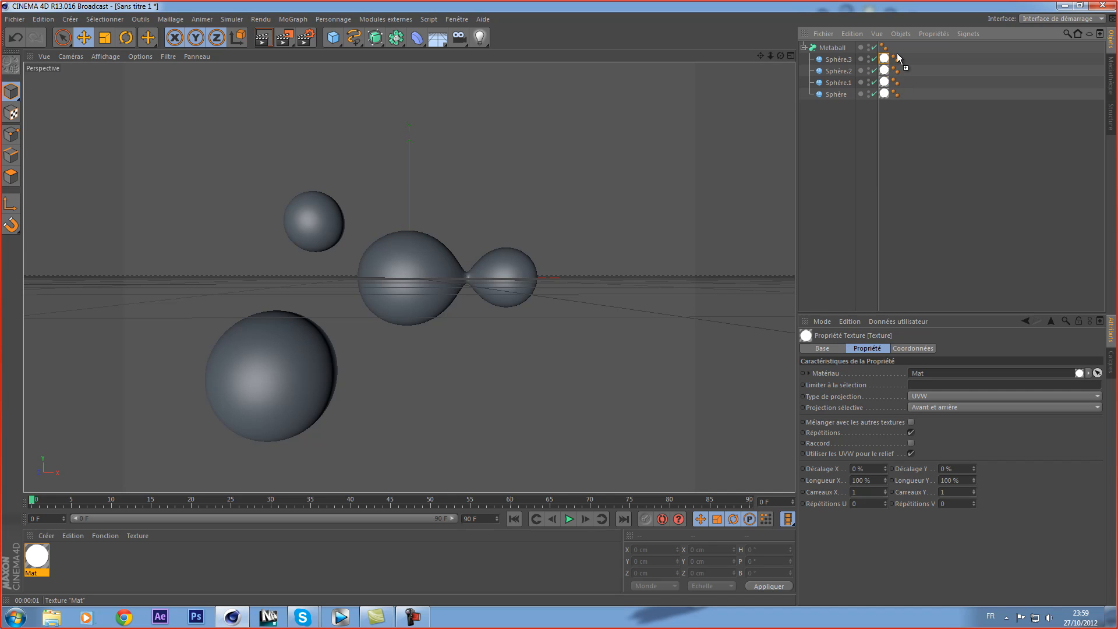
pyautogui.moveTo(894, 49); pyautogui.dragTo(894, 47)
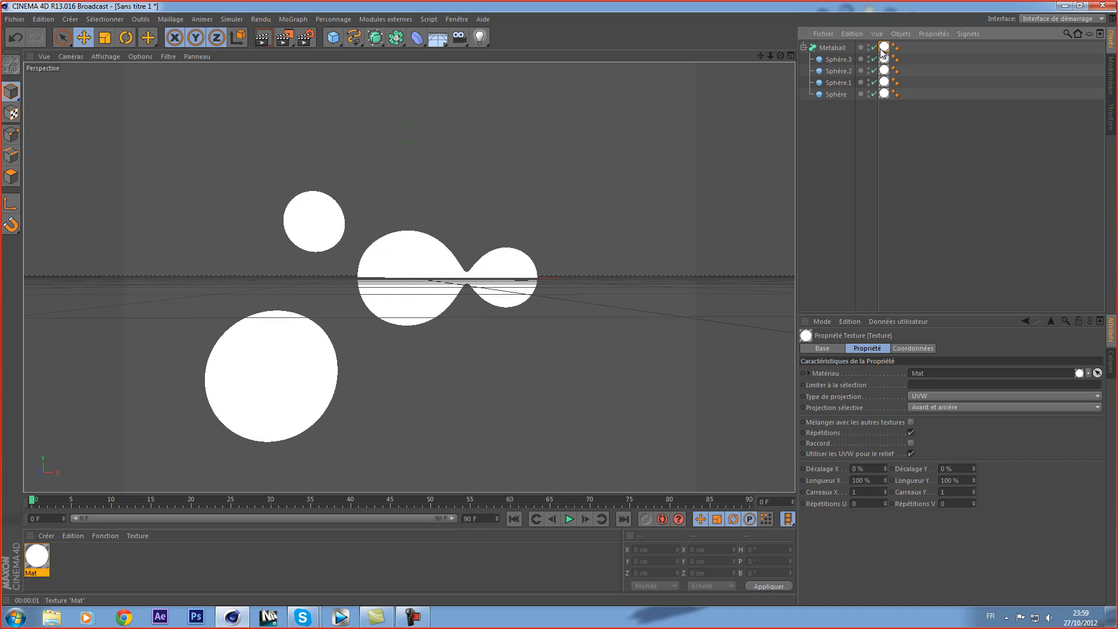
pyautogui.click(262, 39)
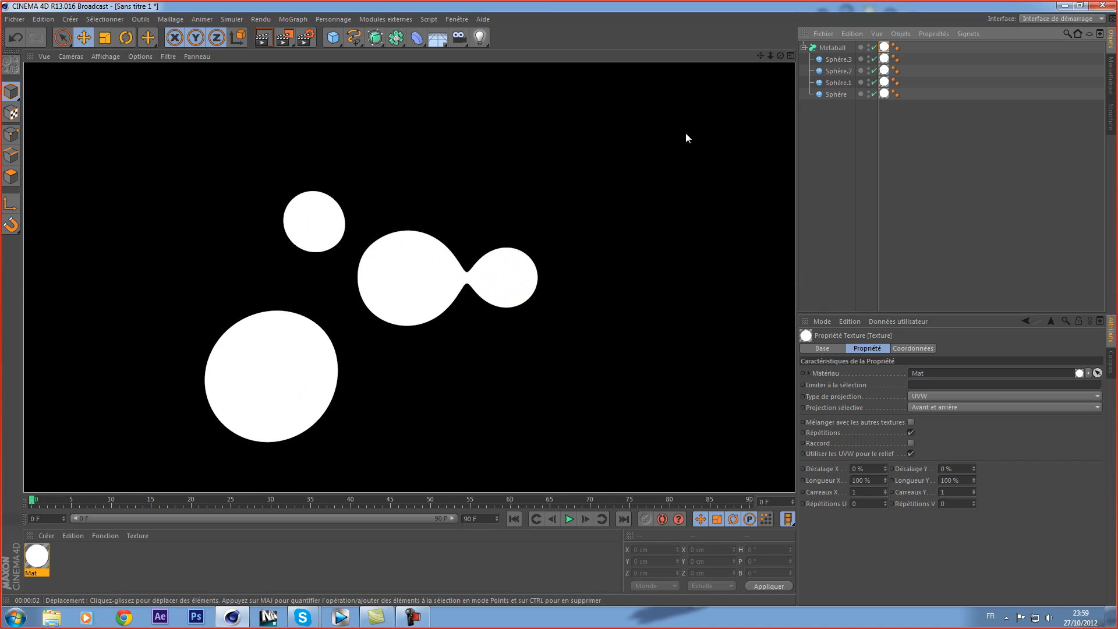
# Slide the large lower sphere along X to test its blending with the central one, and raise the whole Metaball to about Y 60 cm.
pyautogui.click(335, 396)
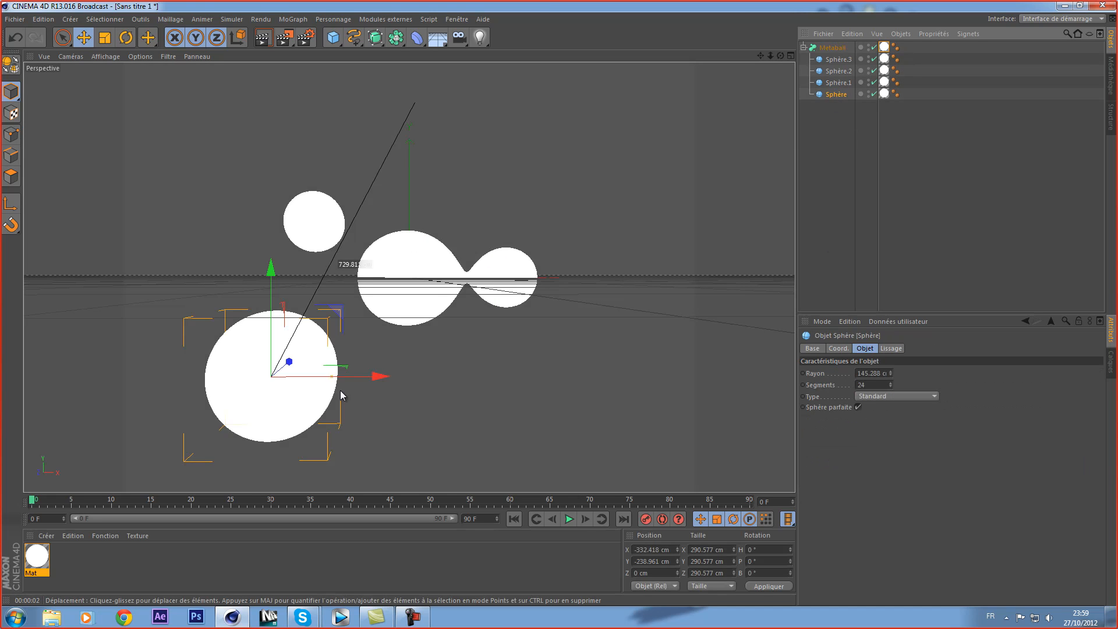
pyautogui.moveTo(387, 384); pyautogui.dragTo(671, 390)
pyautogui.moveTo(669, 397); pyautogui.dragTo(389, 386)
pyautogui.click(329, 207)
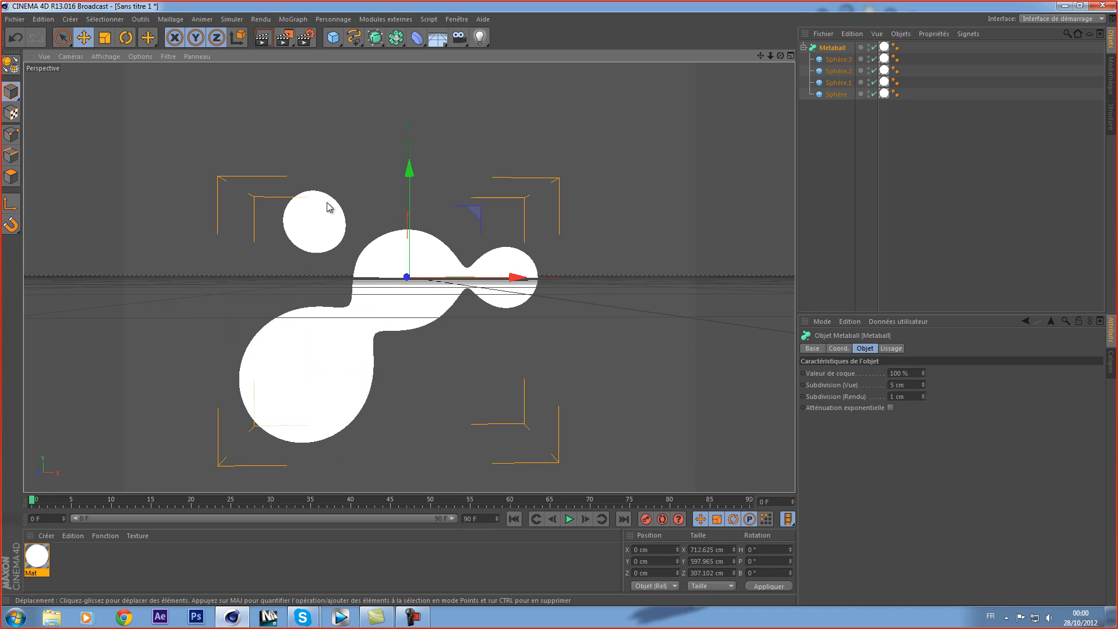
pyautogui.moveTo(416, 182); pyautogui.dragTo(423, 155)
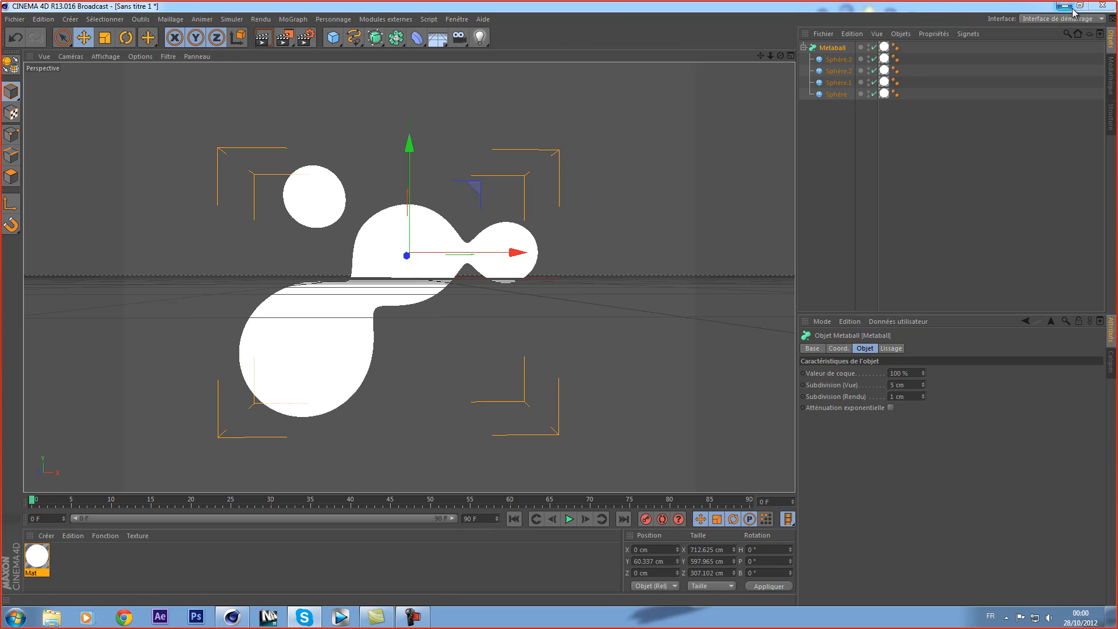
# Quit Cinema 4D without saving the project and open After Effects in a maximized window.
pyautogui.click(1107, 7)
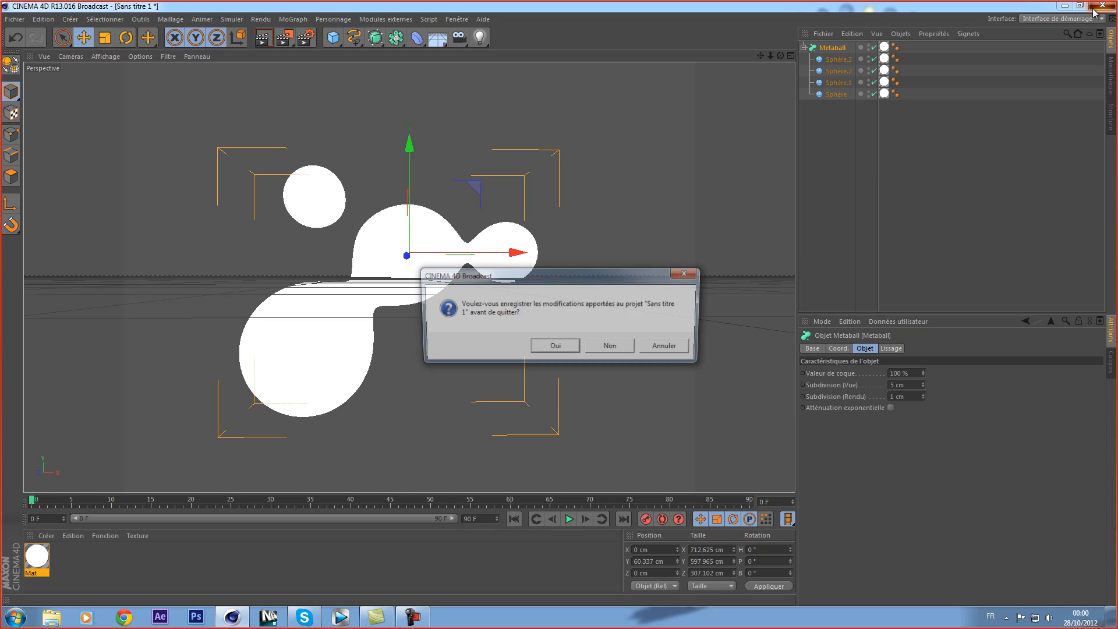
pyautogui.click(608, 349)
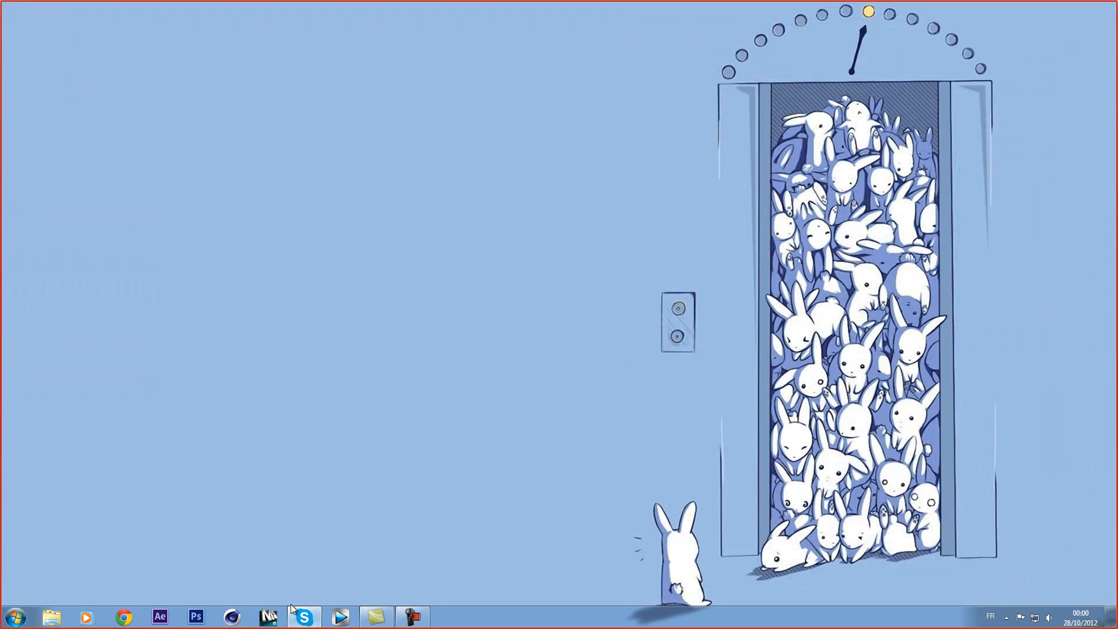
pyautogui.click(164, 620)
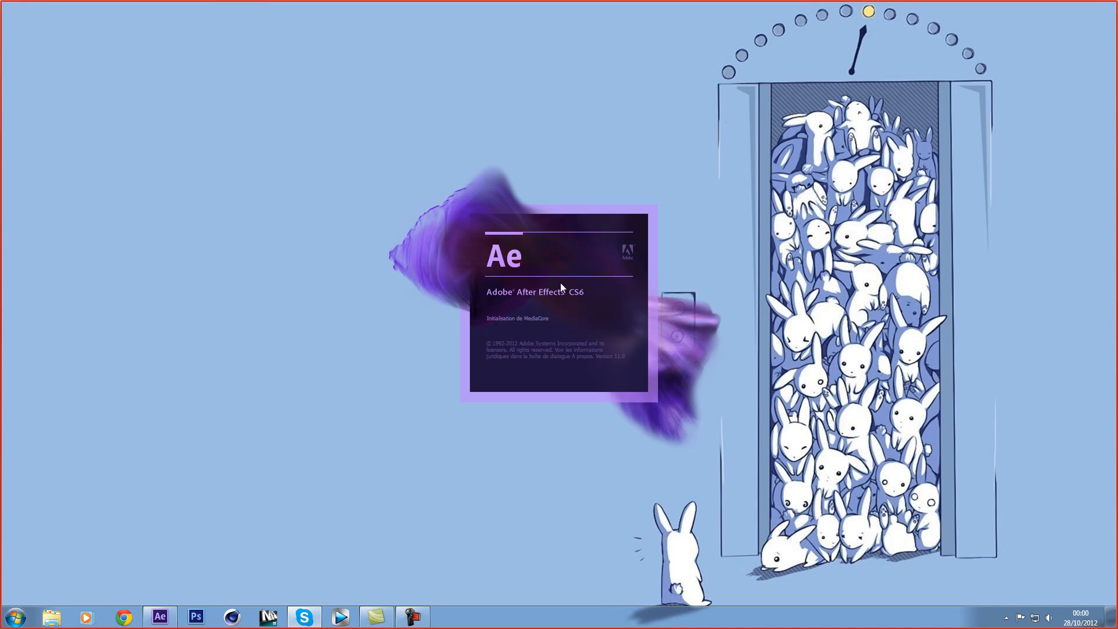
pyautogui.click(222, 113)
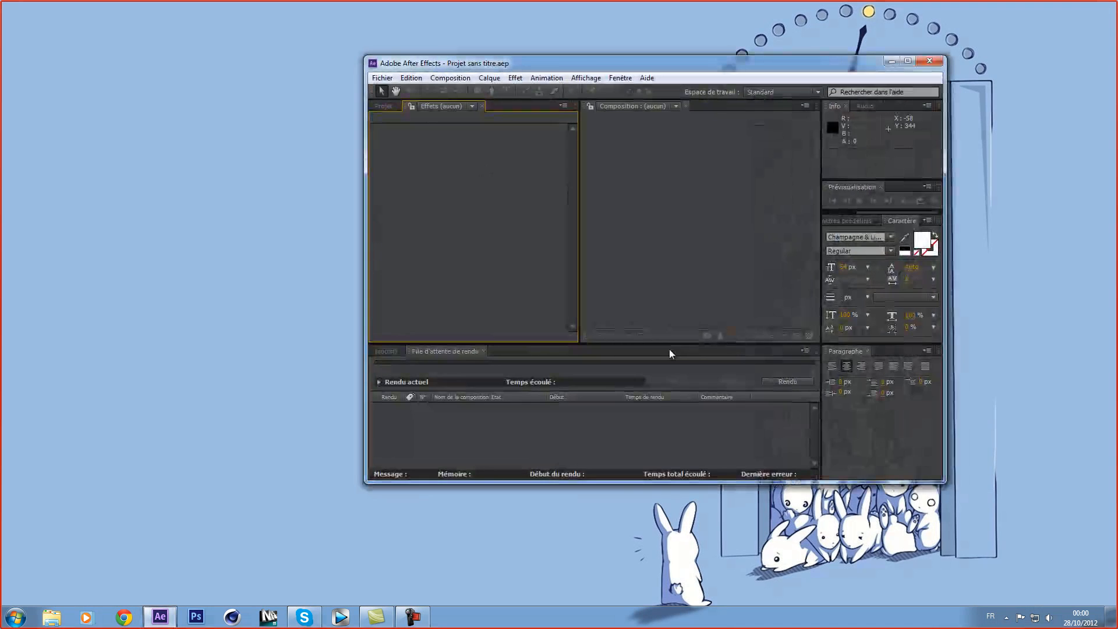
pyautogui.doubleClick(567, 62)
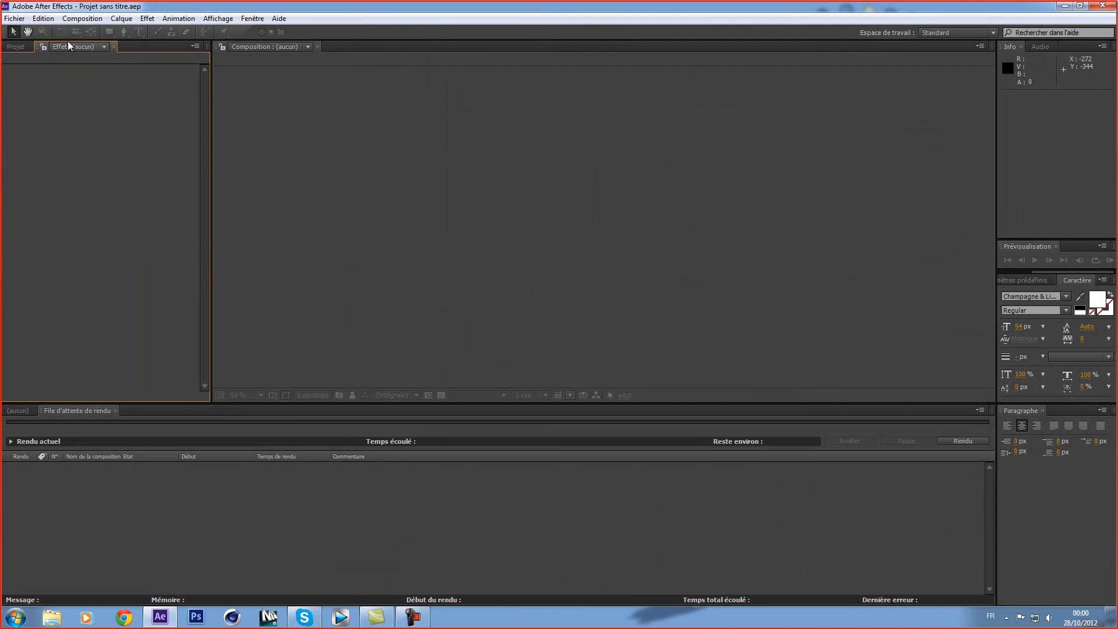
# Create a 10-second composition with the HDTV 1080 25 preset.
pyautogui.click(82, 18)
pyautogui.click(102, 32)
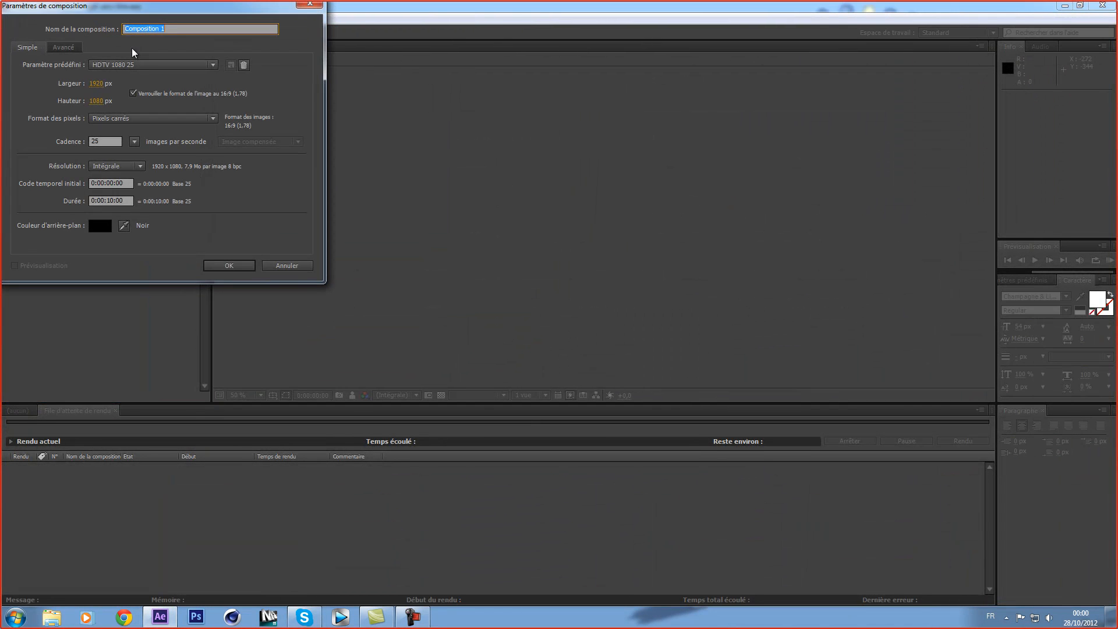
pyautogui.click(229, 266)
pyautogui.moveTo(343, 432); pyautogui.dragTo(309, 450)
# Draw a wide text box across the middle of the composition and enter "Blackstump".
pyautogui.click(136, 33)
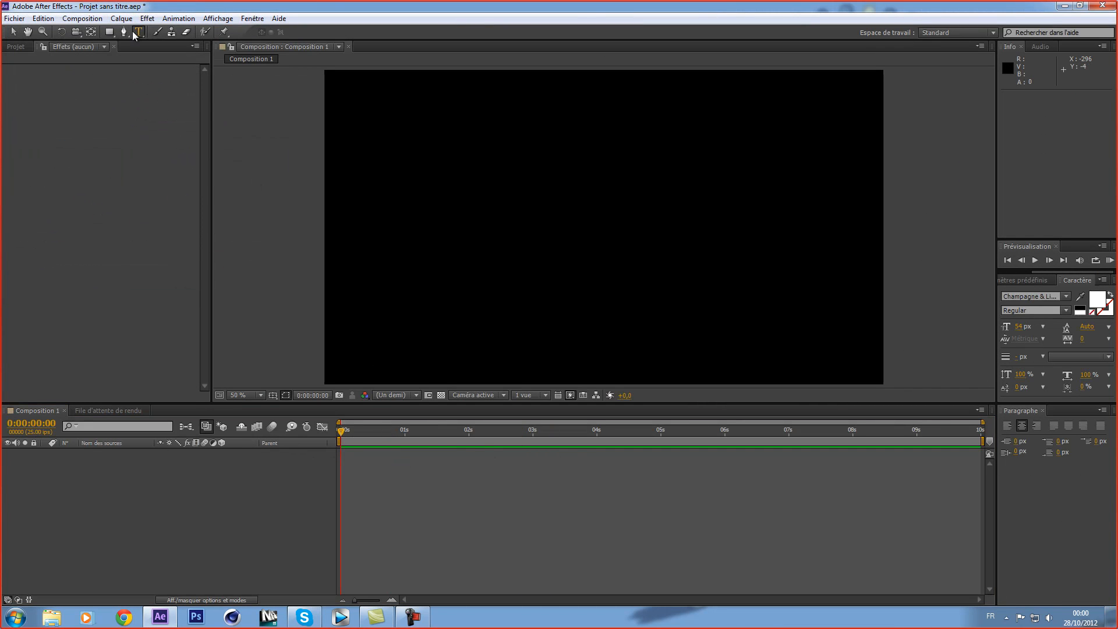
pyautogui.moveTo(408, 198); pyautogui.dragTo(795, 297)
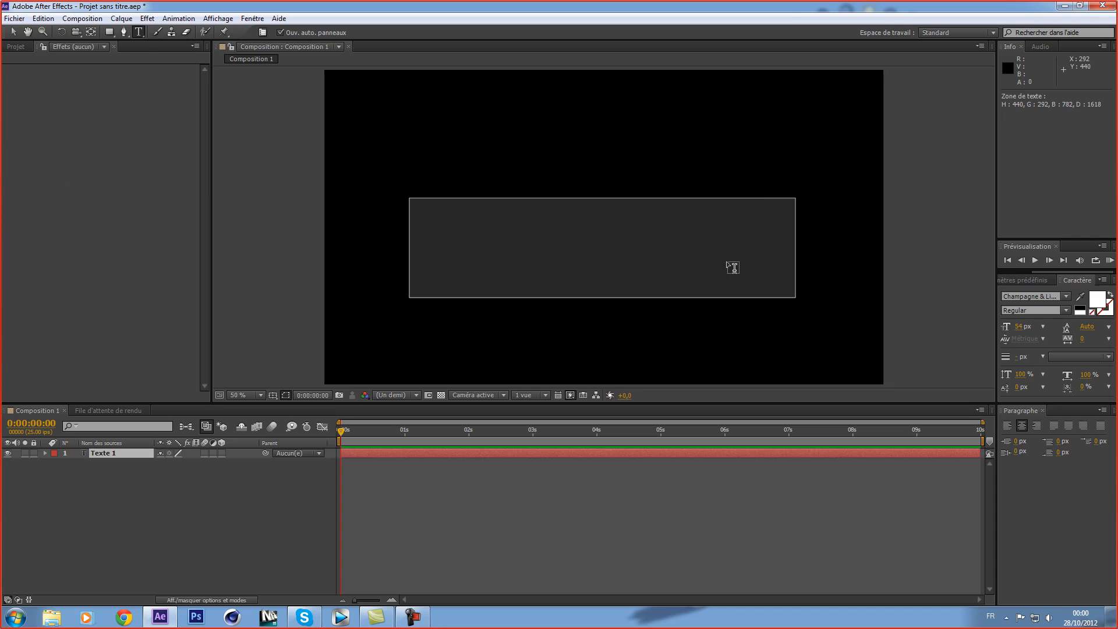
pyautogui.write('Blackst')
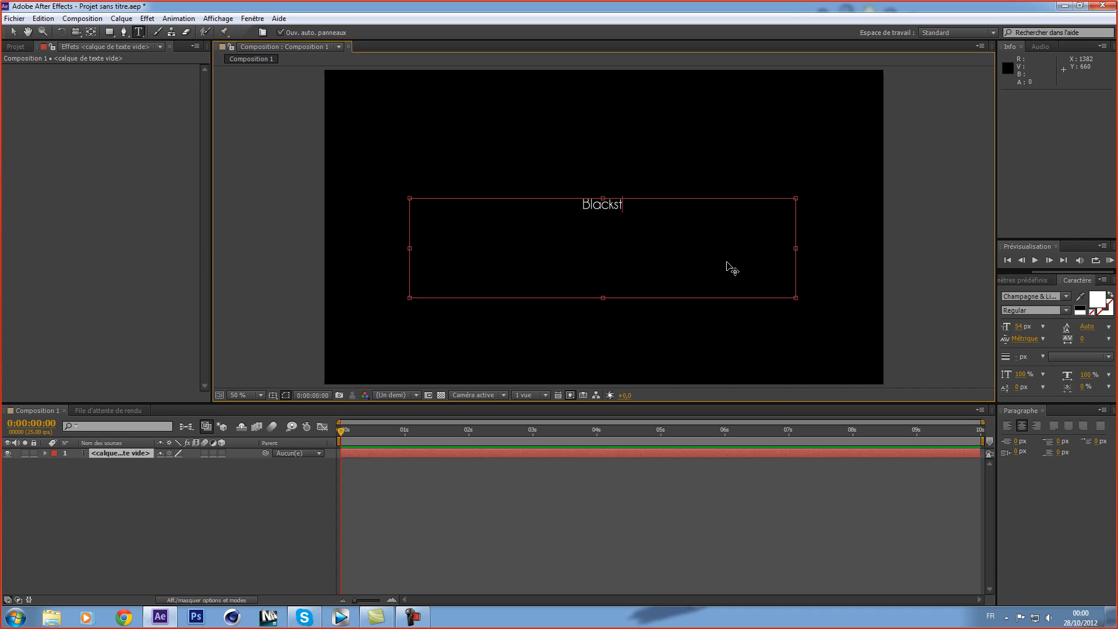
pyautogui.write('ump')
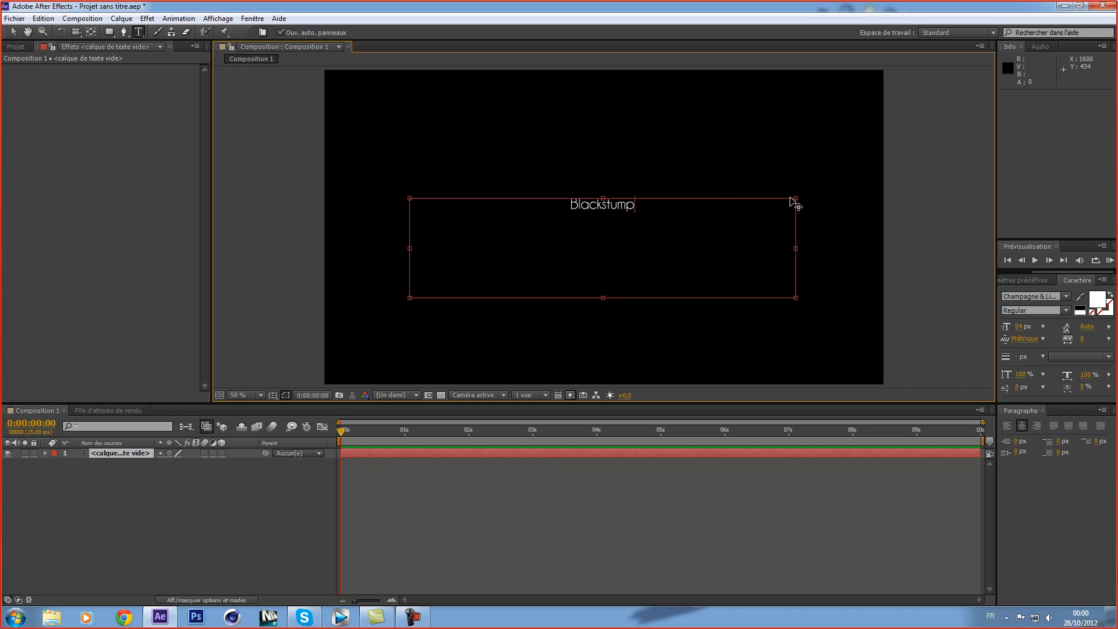
# Widen the text box slightly and enlarge the Blackstump title to 195 px.
pyautogui.moveTo(797, 199); pyautogui.dragTo(813, 197)
pyautogui.moveTo(716, 203); pyautogui.dragTo(568, 205)
pyautogui.moveTo(1020, 329); pyautogui.dragTo(1063, 330)
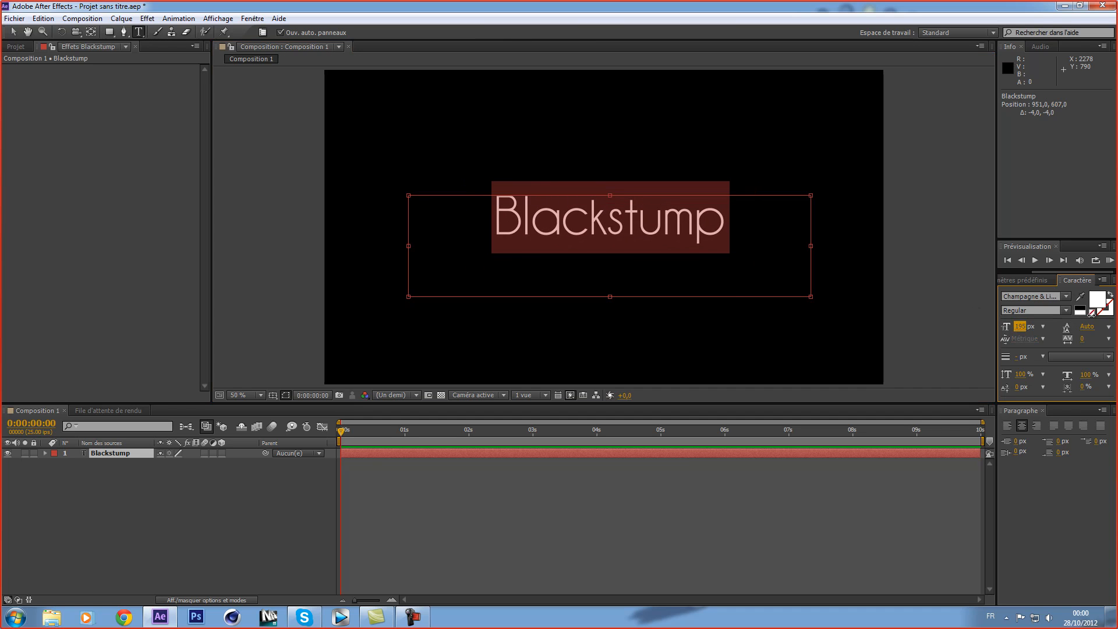
# Add an adjustment layer (Calque d'effets) above the Blackstump text layer.
pyautogui.click(237, 499)
pyautogui.click(147, 19)
pyautogui.click(146, 22)
pyautogui.rightClick(186, 476)
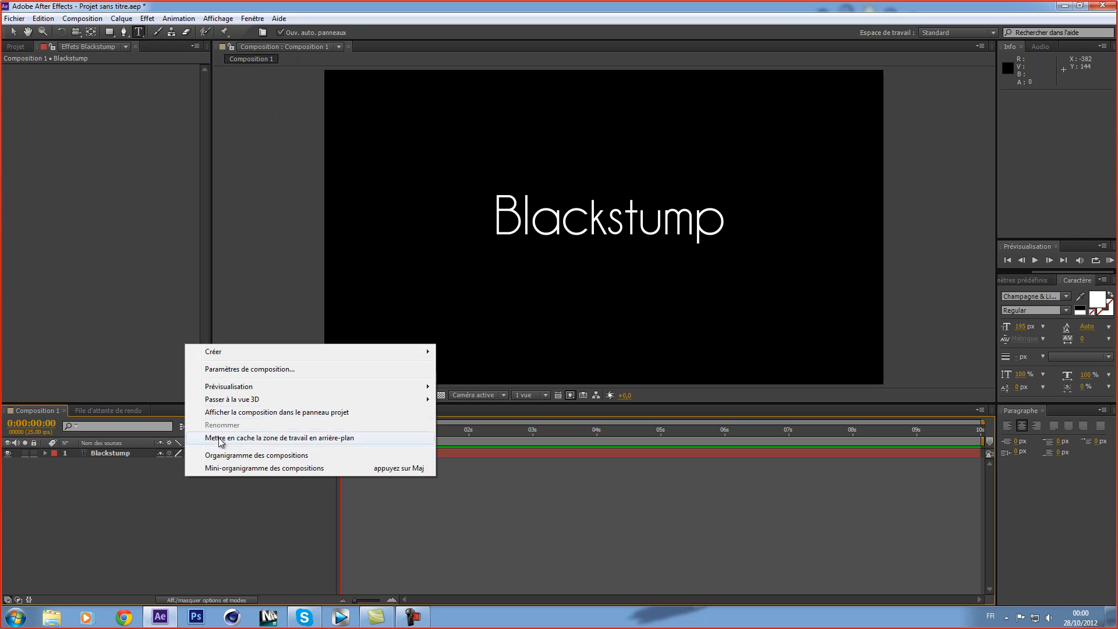
pyautogui.moveTo(223, 353)
pyautogui.click(472, 446)
# Try the Eclairs élaborés effect on the adjustment layer and delete that layer.
pyautogui.click(148, 19)
pyautogui.moveTo(202, 153)
pyautogui.moveTo(198, 178)
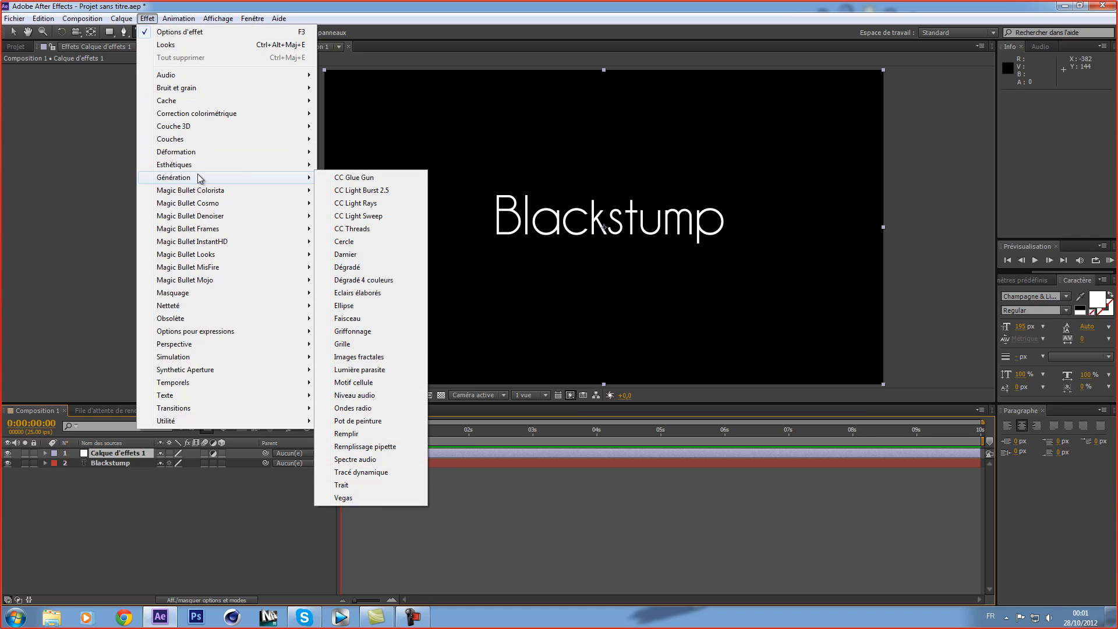
pyautogui.click(380, 293)
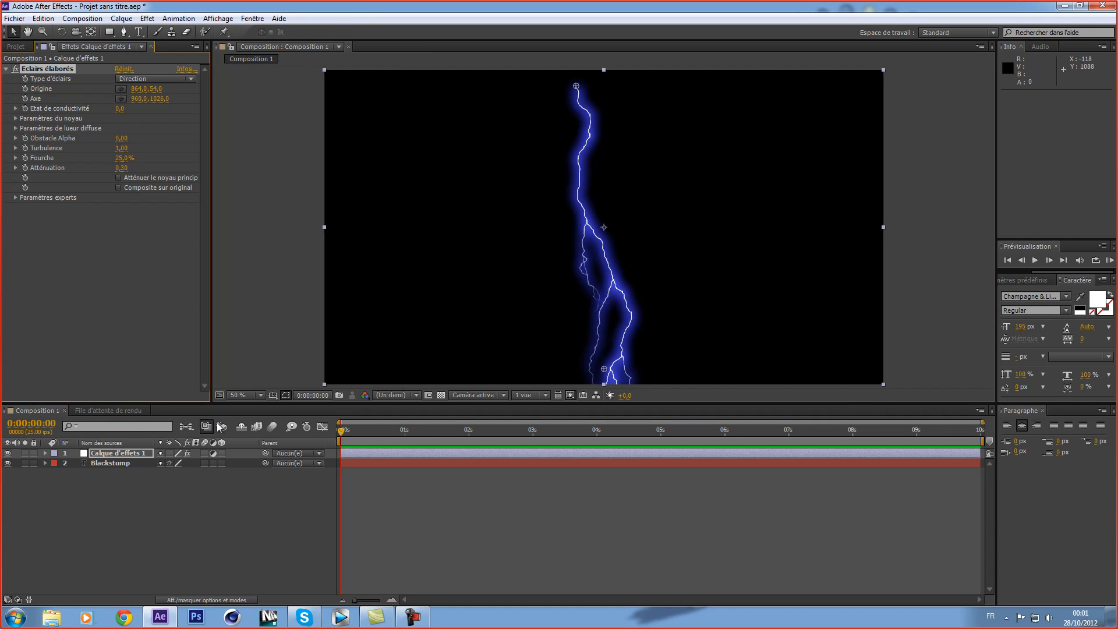
pyautogui.click(133, 458)
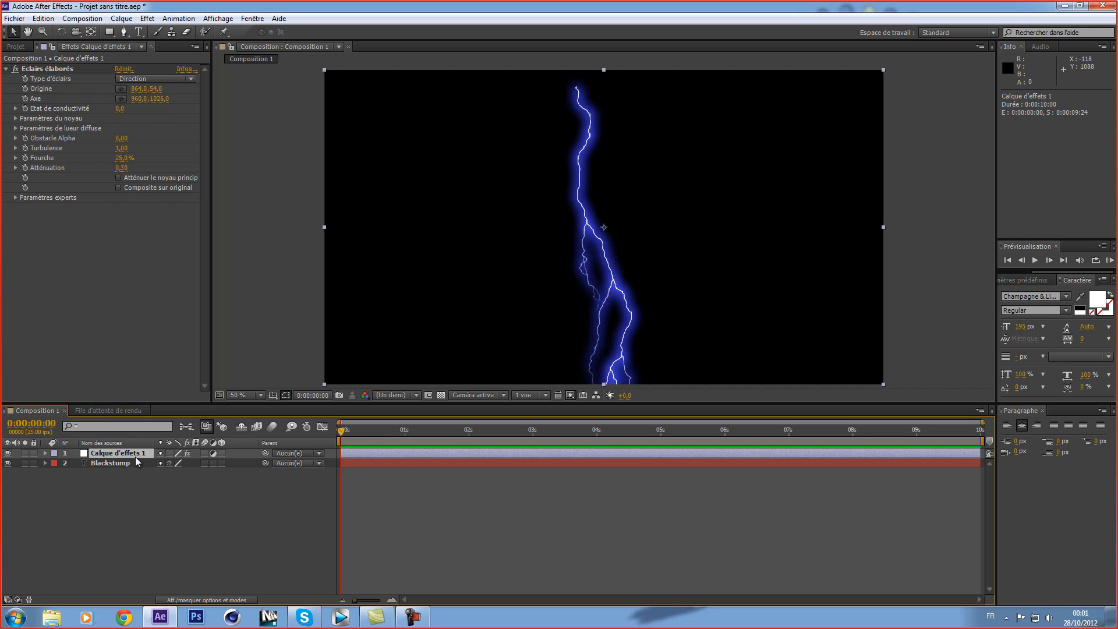
pyautogui.press('Delete')
# Create a white 1920 × 1080 px solid layer above the text.
pyautogui.click(147, 18)
pyautogui.moveTo(122, 18)
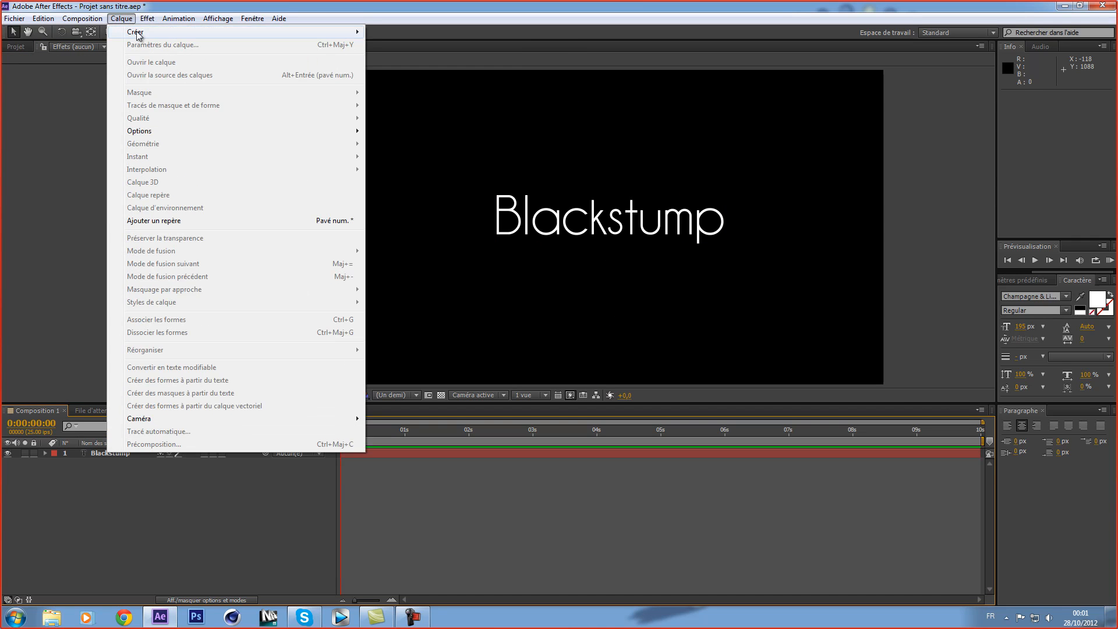
pyautogui.moveTo(138, 35)
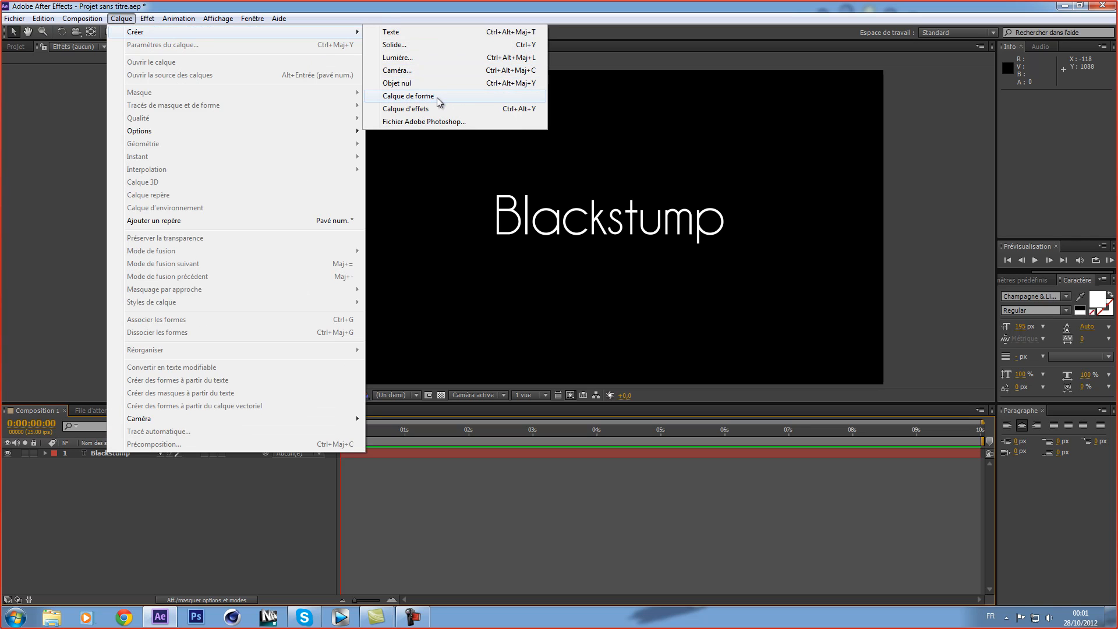
pyautogui.click(403, 45)
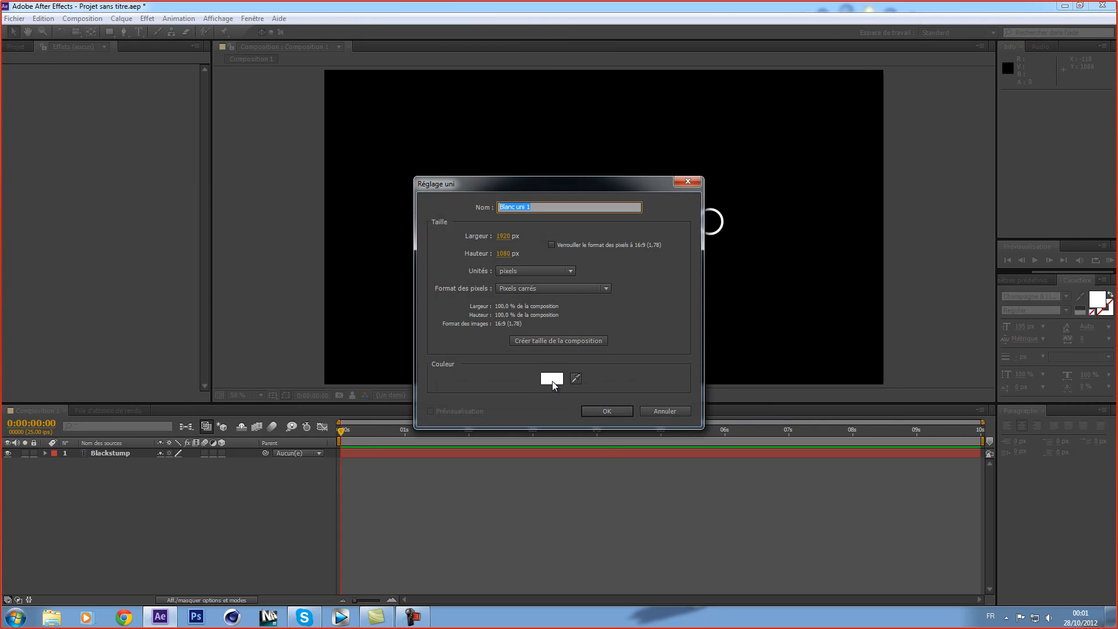
pyautogui.click(596, 413)
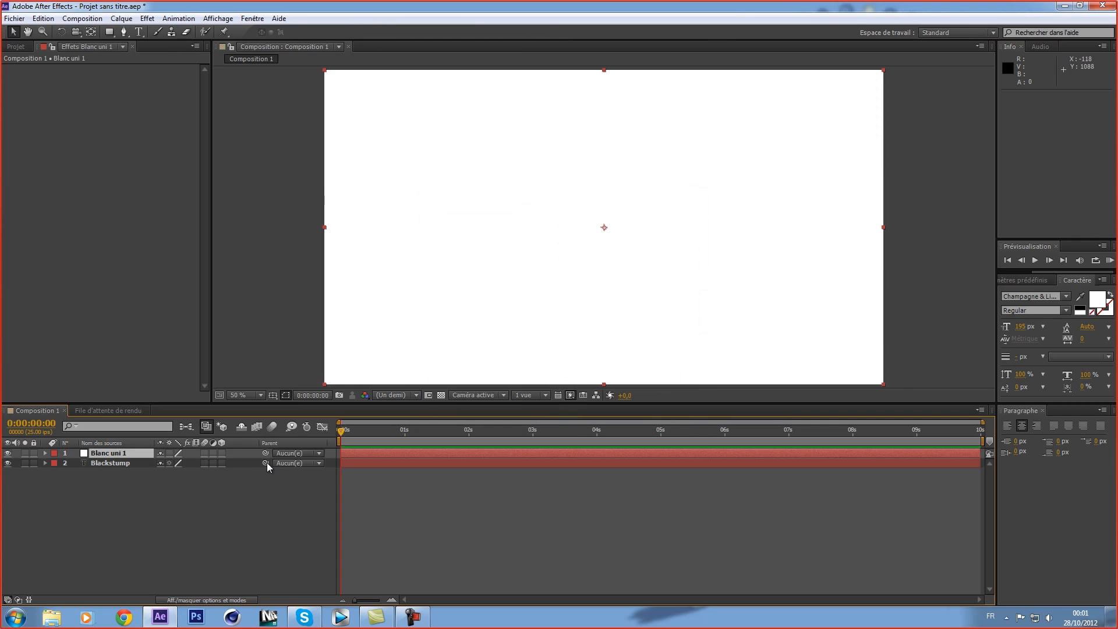
# Apply the Eclairs élaborés lightning effect to the white solid.
pyautogui.click(158, 20)
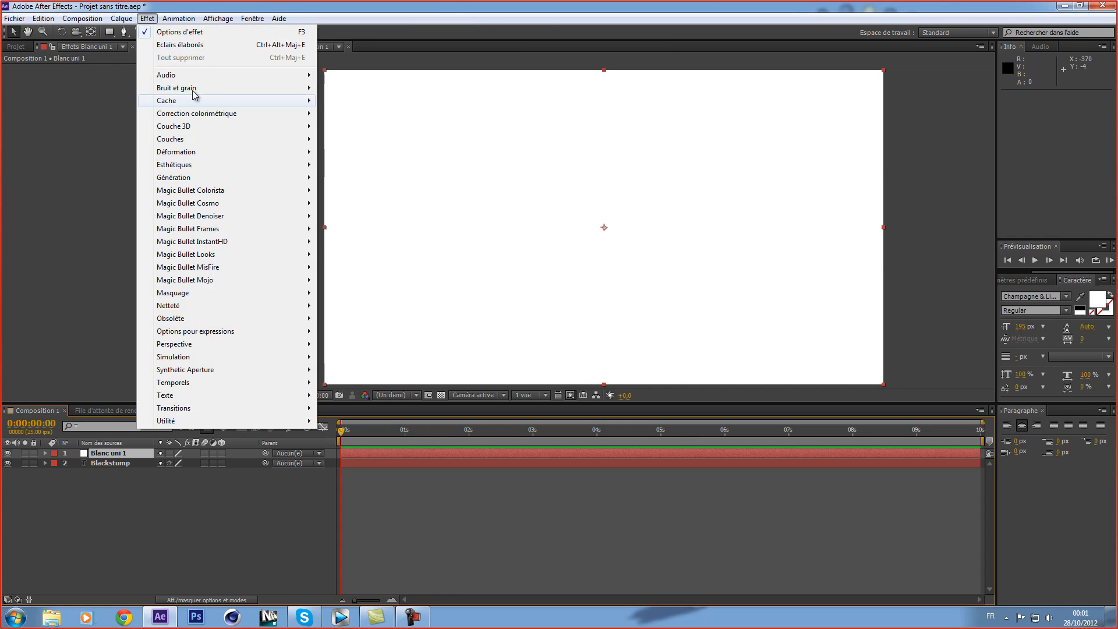
pyautogui.moveTo(197, 178)
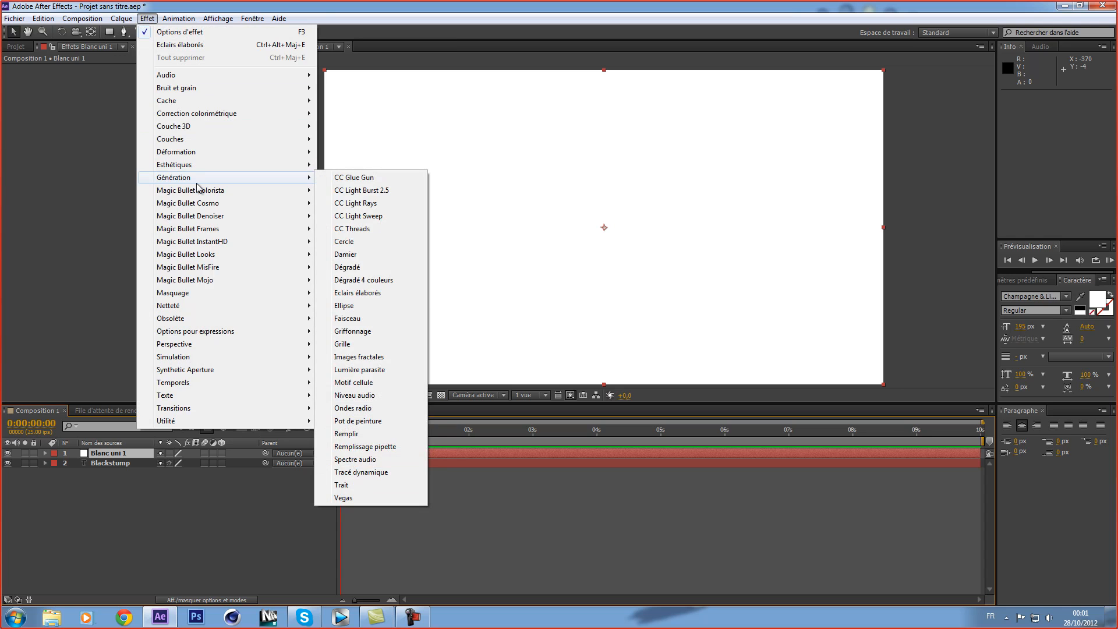
pyautogui.click(387, 294)
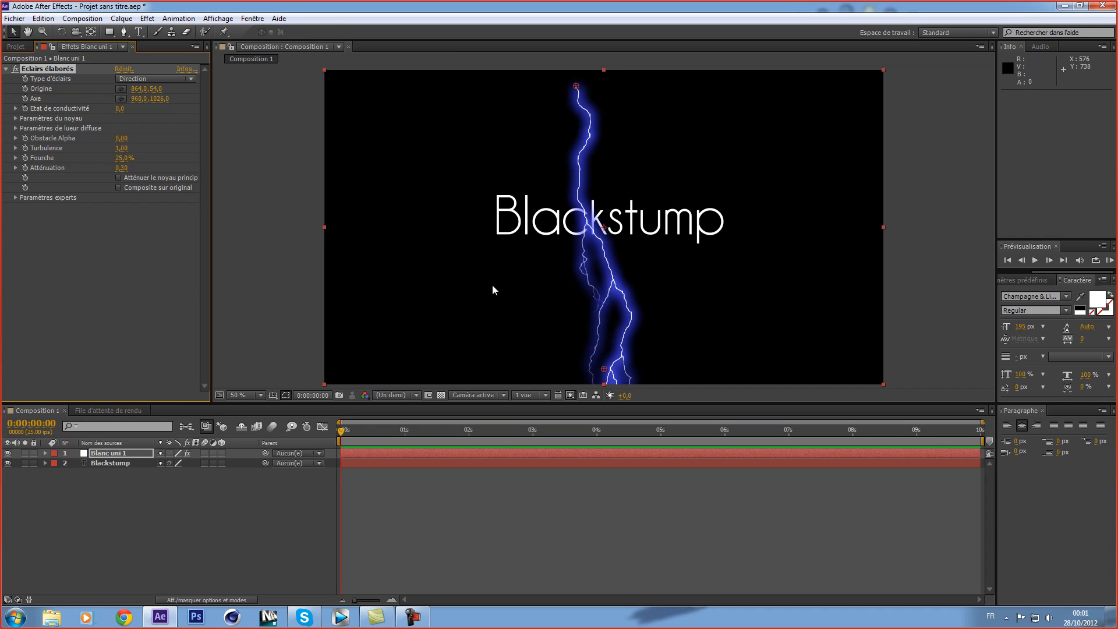
pyautogui.click(117, 464)
# Set the lightning's core colour to red (D90000) and expand its diffuse glow parameters.
pyautogui.click(15, 108)
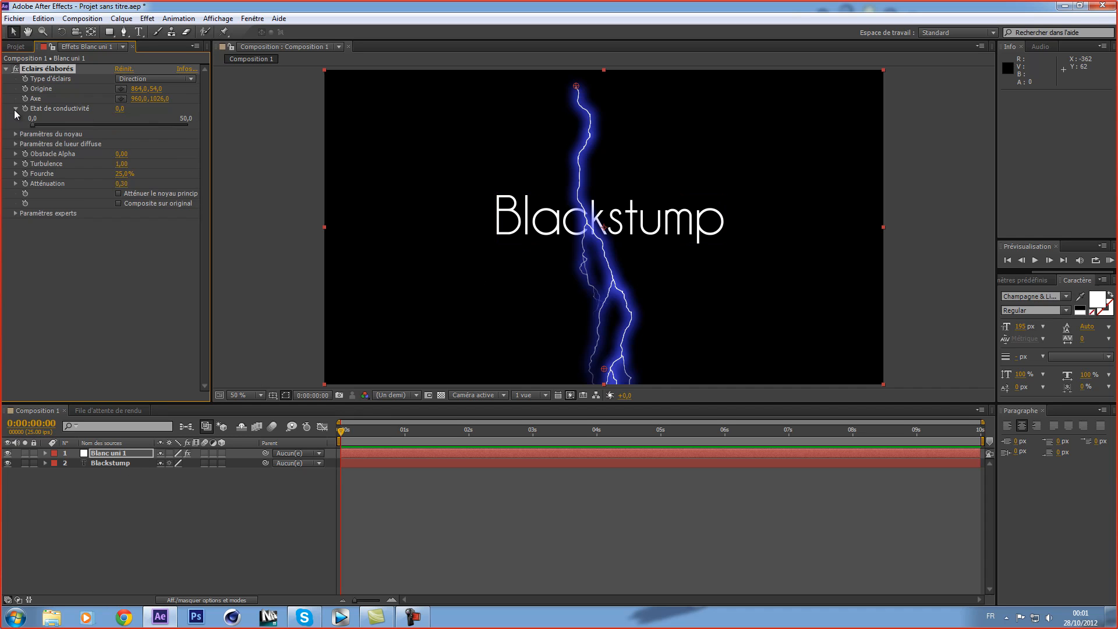
pyautogui.click(16, 135)
pyautogui.click(121, 166)
pyautogui.moveTo(130, 144); pyautogui.dragTo(161, 47)
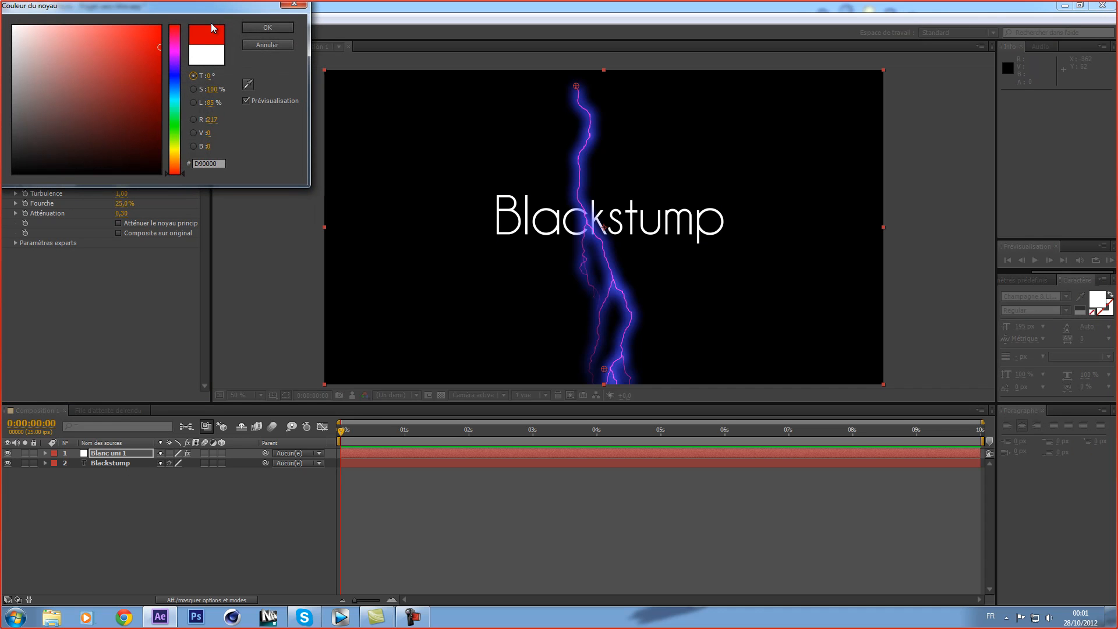
pyautogui.click(275, 28)
pyautogui.click(16, 173)
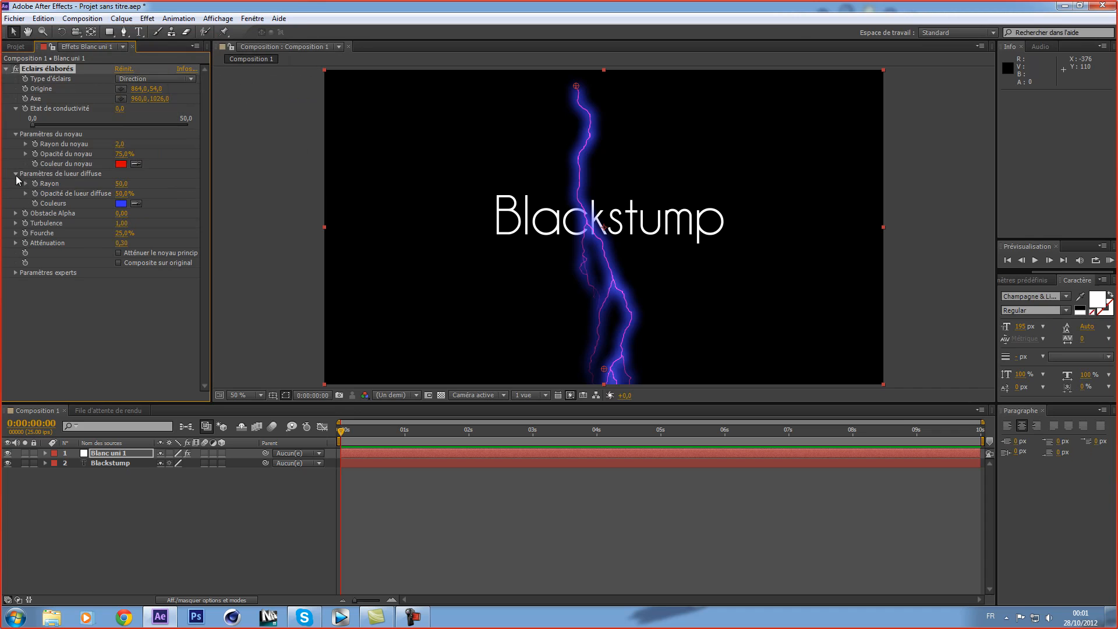
# Set the lightning's diffuse glow colour to green (54FF32).
pyautogui.click(121, 204)
pyautogui.click(172, 127)
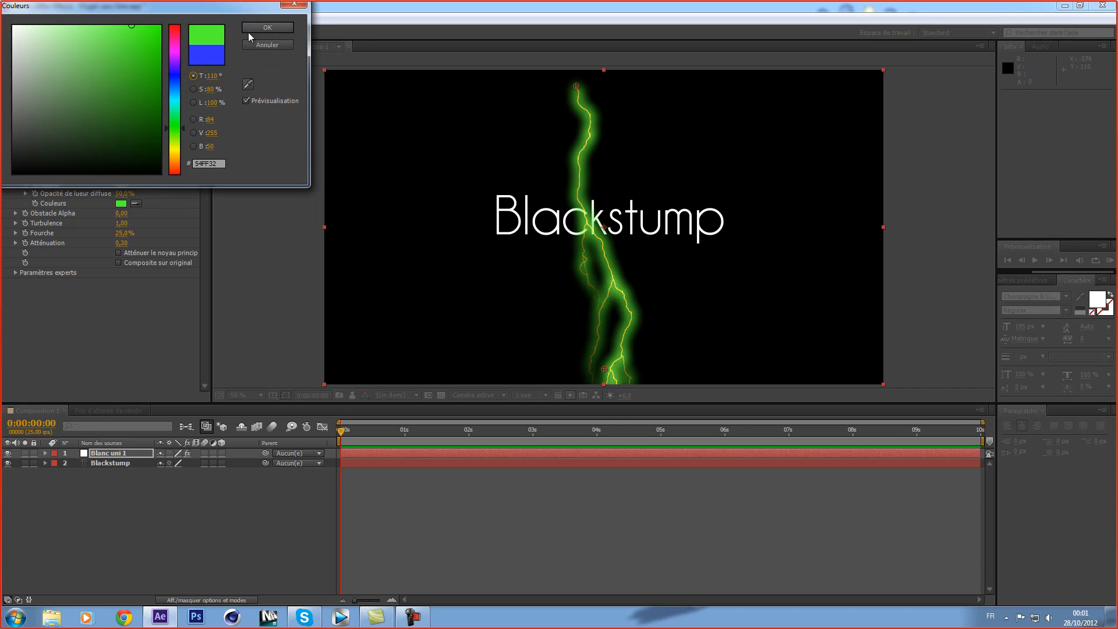
pyautogui.click(265, 28)
# Change the lightning type to Coup and place its origin at about 394, 318 and its end at about 1124, 160, above the title.
pyautogui.click(191, 79)
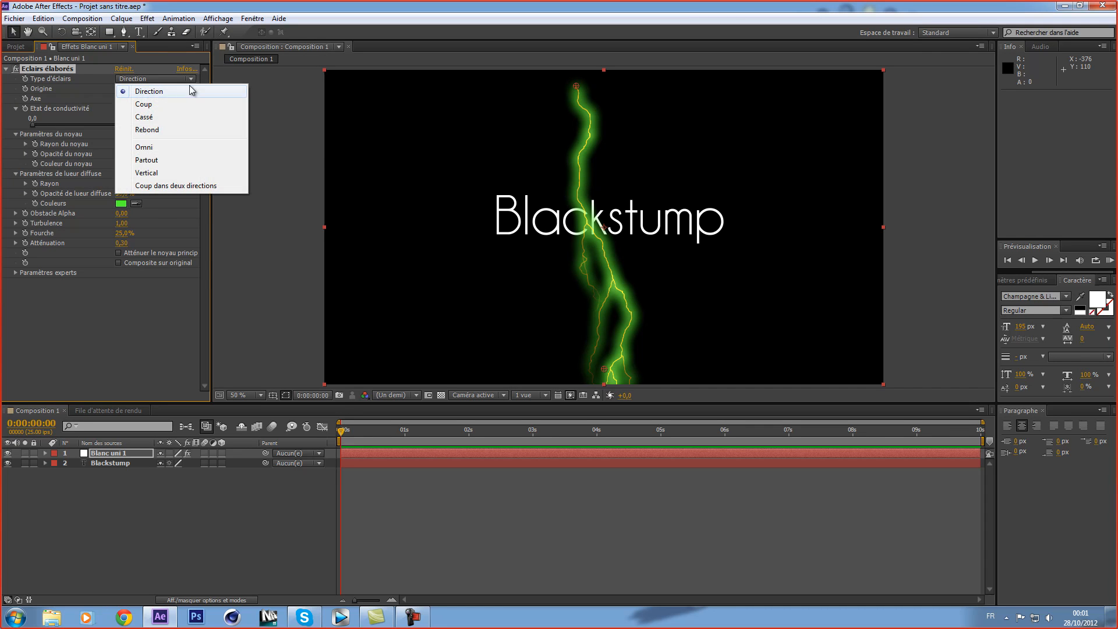
pyautogui.click(150, 105)
pyautogui.moveTo(573, 89); pyautogui.dragTo(494, 210)
pyautogui.hotkey('ctrl', 'z')
pyautogui.moveTo(605, 369); pyautogui.dragTo(655, 119)
pyautogui.moveTo(497, 210); pyautogui.dragTo(446, 170)
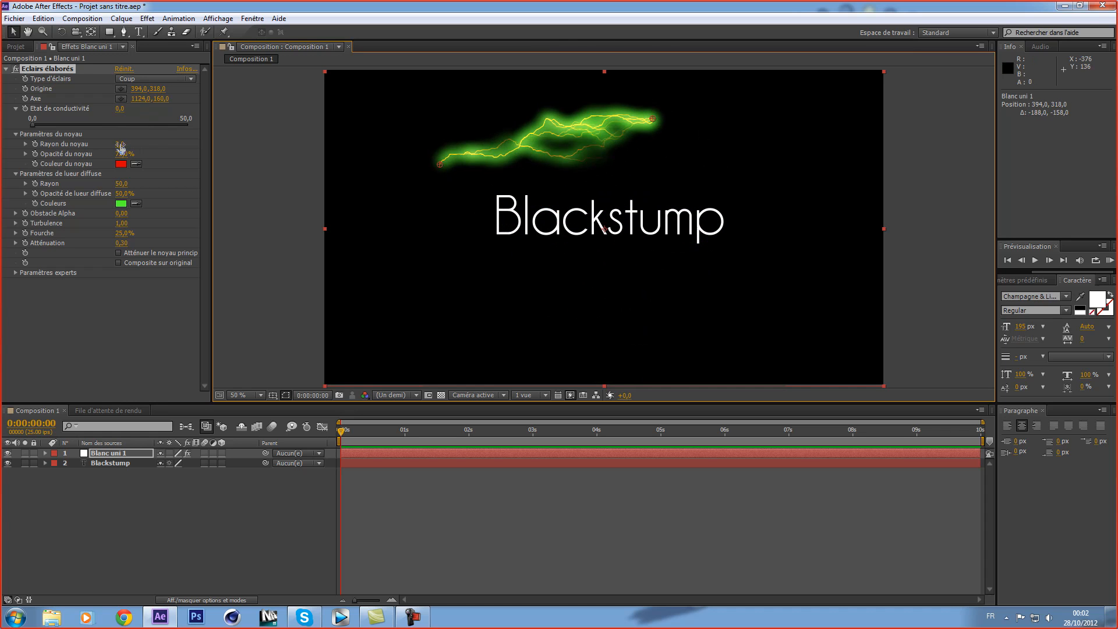
# Set the lightning's core opacity to 100% and slightly reduce the core radius.
pyautogui.moveTo(145, 152)
pyautogui.mouseDown()
pyautogui.moveTo(131, 152)
pyautogui.moveTo(164, 153)
pyautogui.mouseUp()
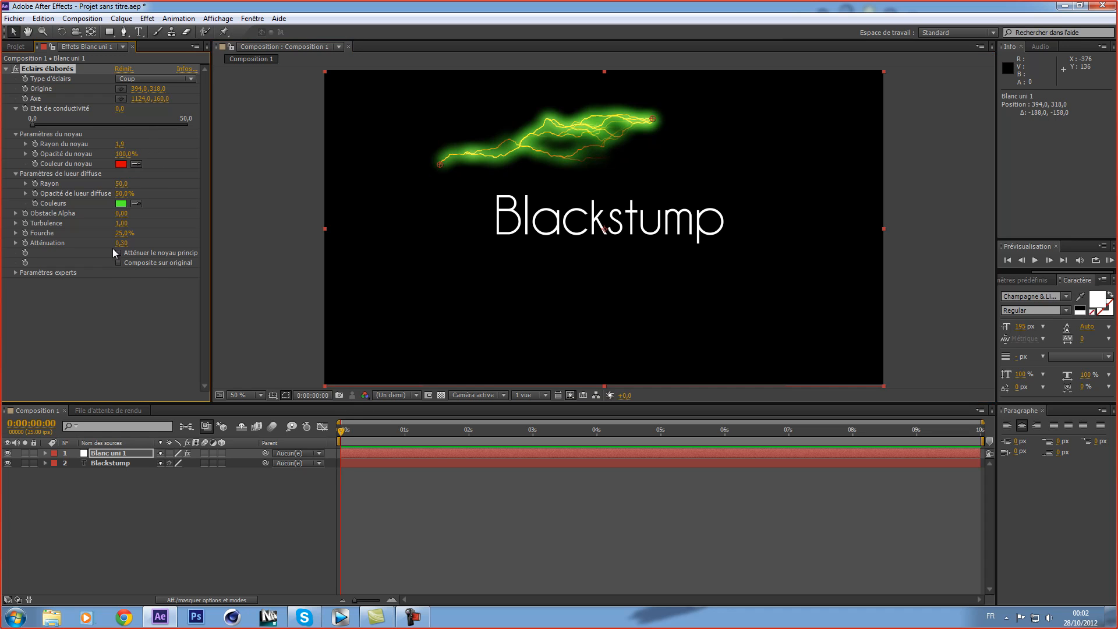
# Stretch the lightning along the upper part of the Blackstump title, from about 594, 424 to about 1384, 464.
pyautogui.moveTo(438, 167); pyautogui.dragTo(499, 199)
pyautogui.moveTo(652, 119); pyautogui.dragTo(721, 217)
pyautogui.moveTo(500, 201)
pyautogui.mouseDown()
pyautogui.moveTo(499, 243)
pyautogui.moveTo(498, 198)
pyautogui.mouseUp()
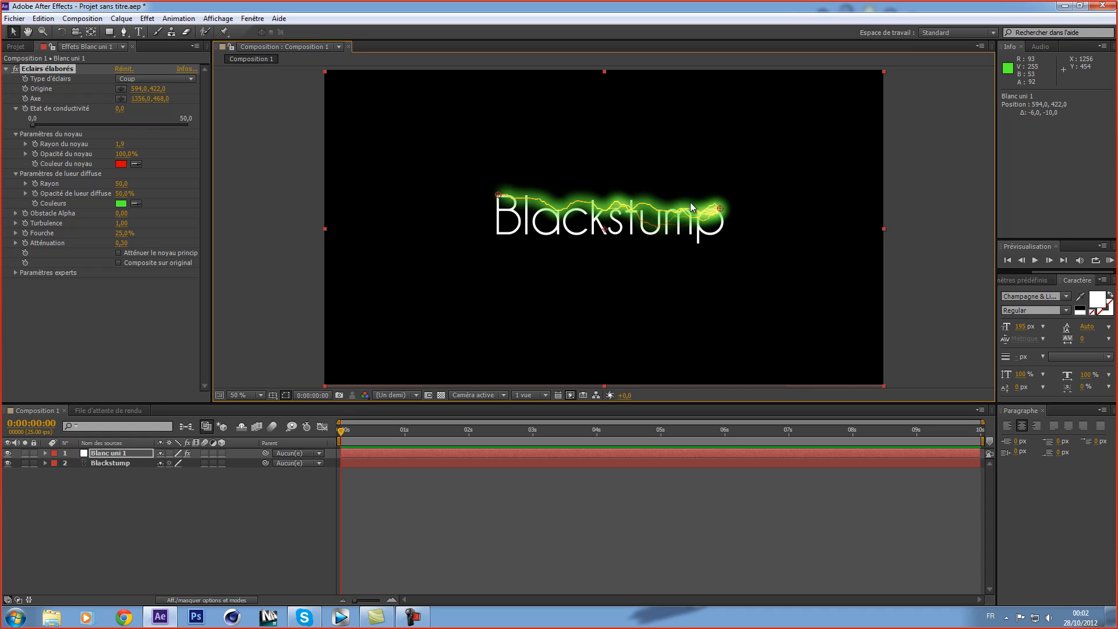
pyautogui.moveTo(726, 210)
pyautogui.mouseDown()
pyautogui.moveTo(500, 198)
pyautogui.moveTo(727, 206)
pyautogui.mouseUp()
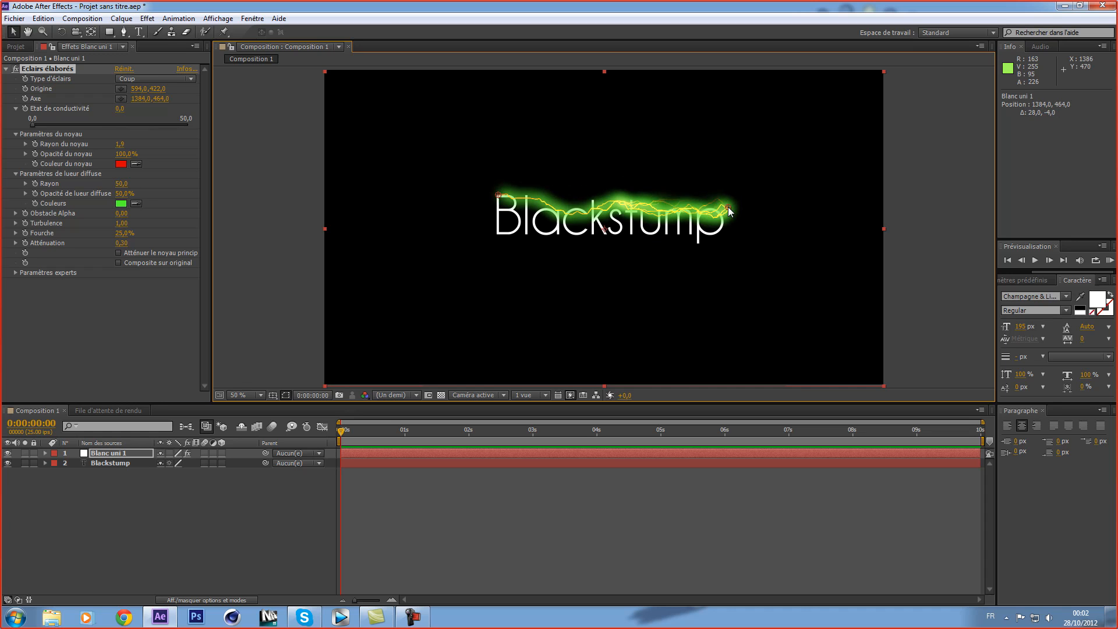
pyautogui.moveTo(499, 197)
pyautogui.mouseDown()
pyautogui.moveTo(728, 206)
pyautogui.moveTo(503, 199)
pyautogui.mouseUp()
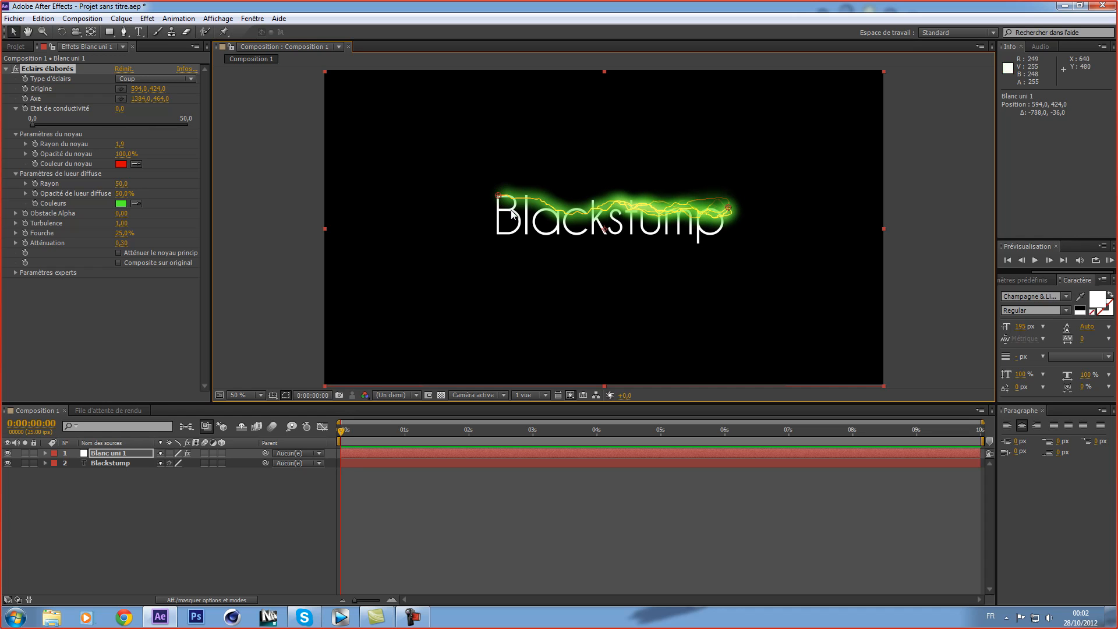
# Reposition the lightning along the title's base from about 594, 554 to 1280, 590, and move the solid layer up to about 944, 444.
pyautogui.moveTo(498, 198); pyautogui.dragTo(500, 235)
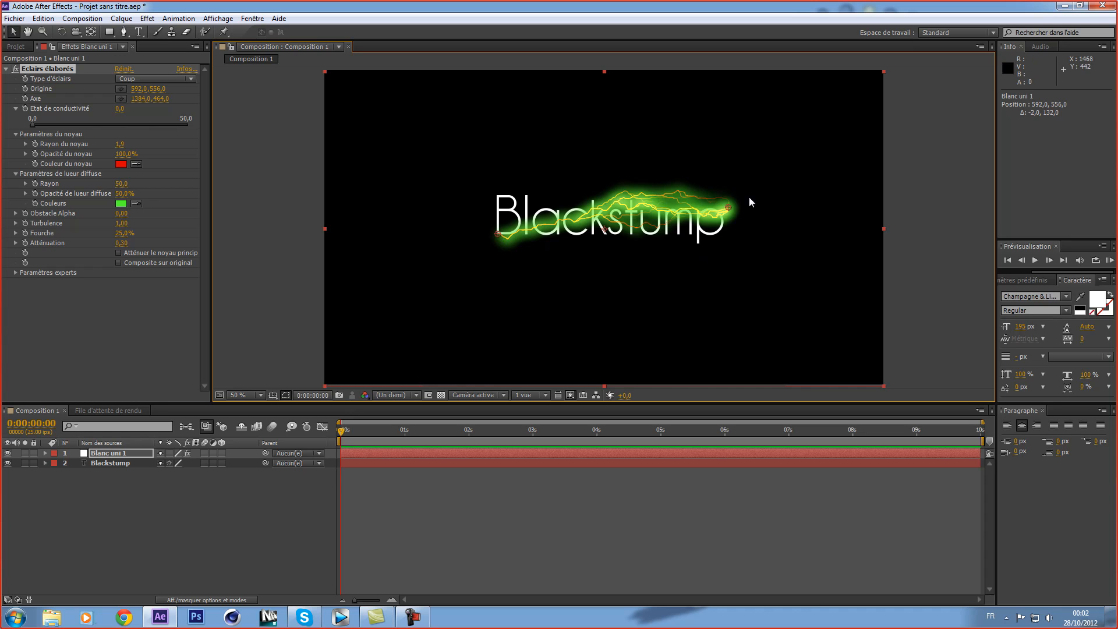
pyautogui.moveTo(728, 215); pyautogui.dragTo(700, 247)
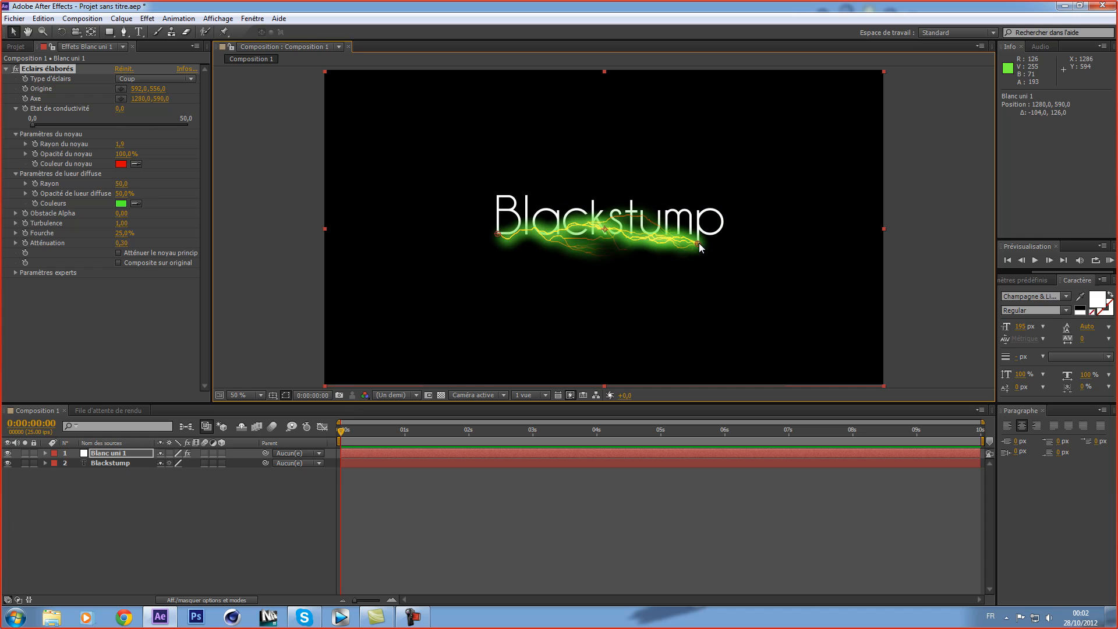
pyautogui.moveTo(497, 234); pyautogui.dragTo(498, 233)
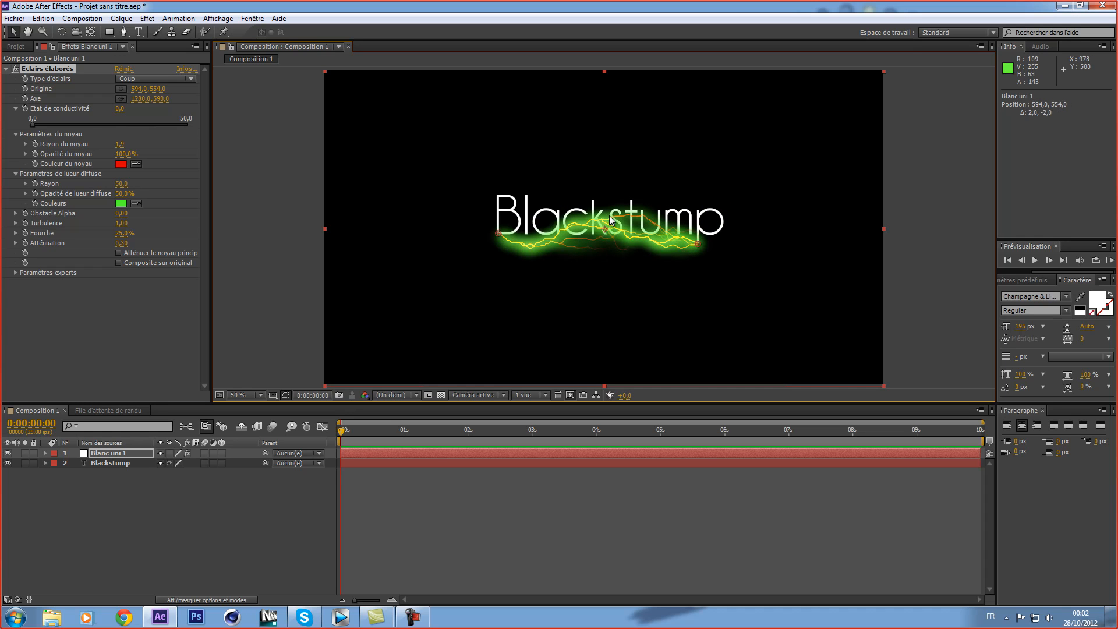
pyautogui.moveTo(605, 234); pyautogui.dragTo(606, 213)
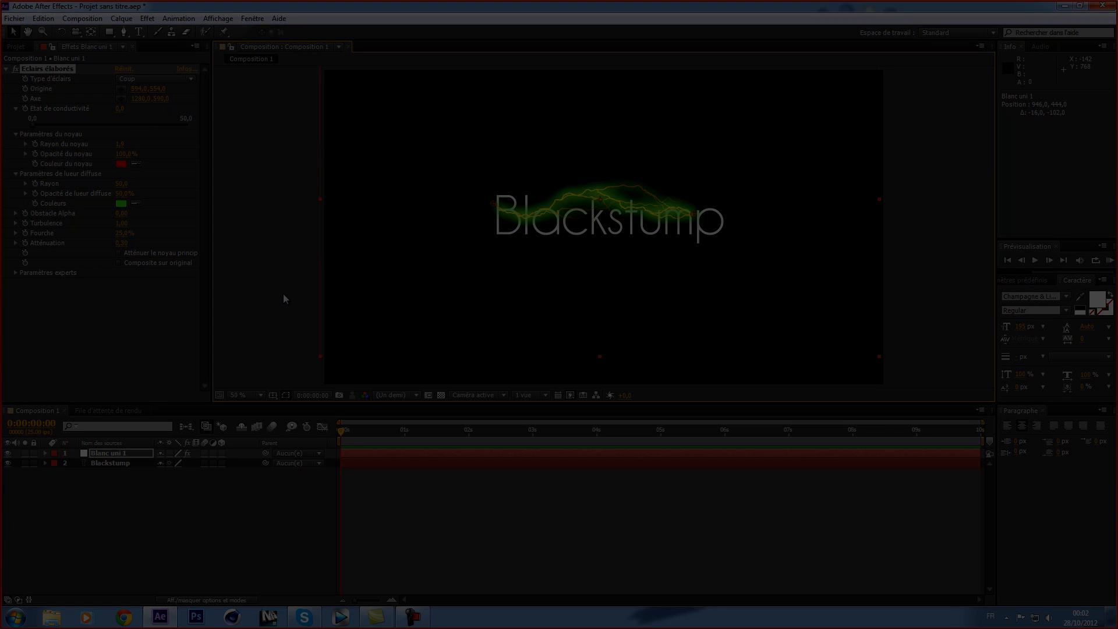